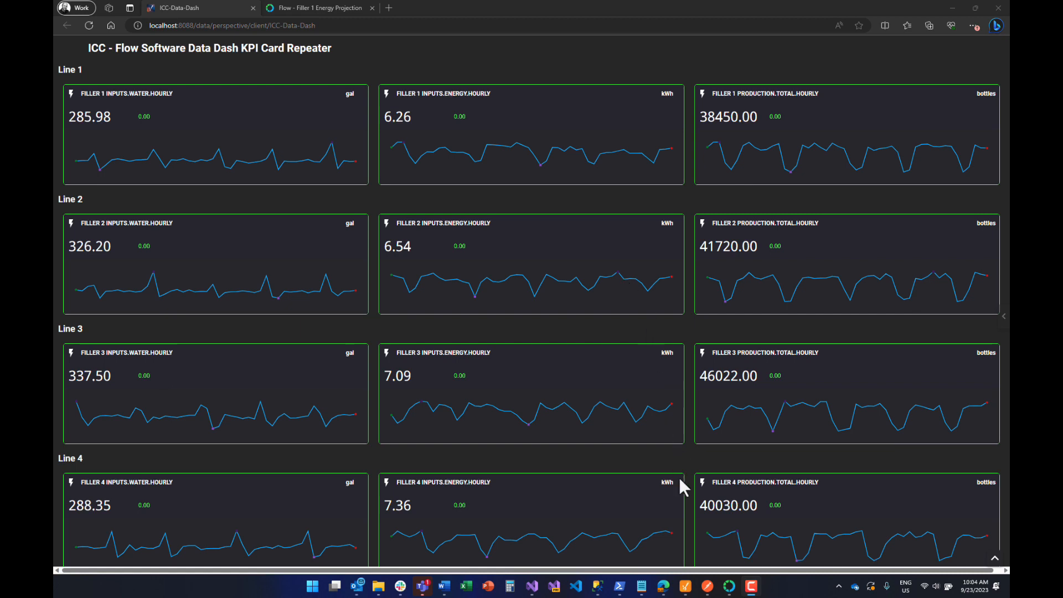
Switch to Ignition Designer and expand the MQTT Engine tags Edge Nodes > Flow Nodes > Flow > Line 1, selecting its Line 1 instance.
left_click(685, 587)
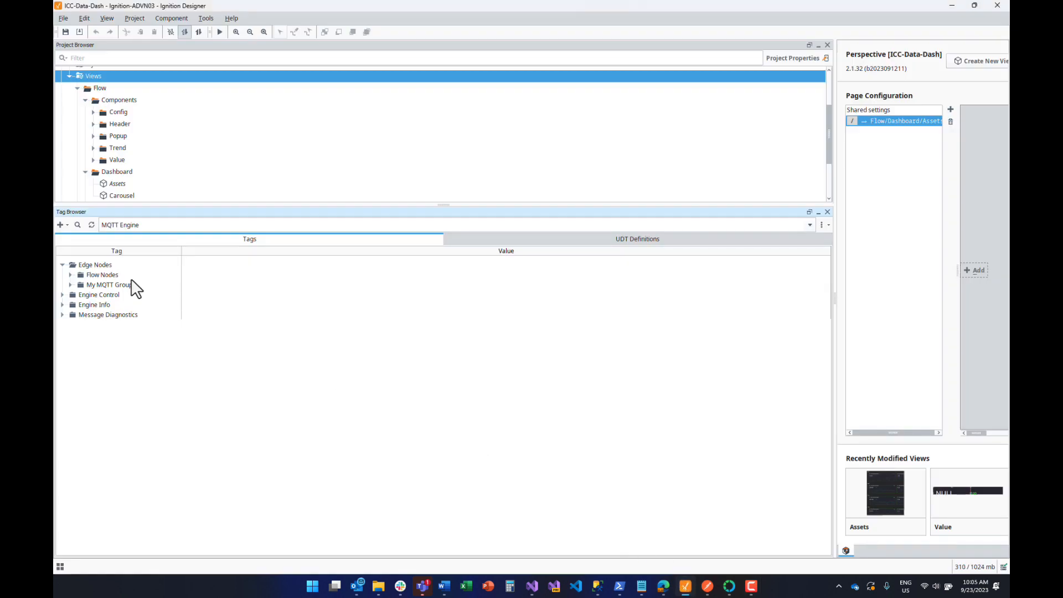
left_click(69, 274)
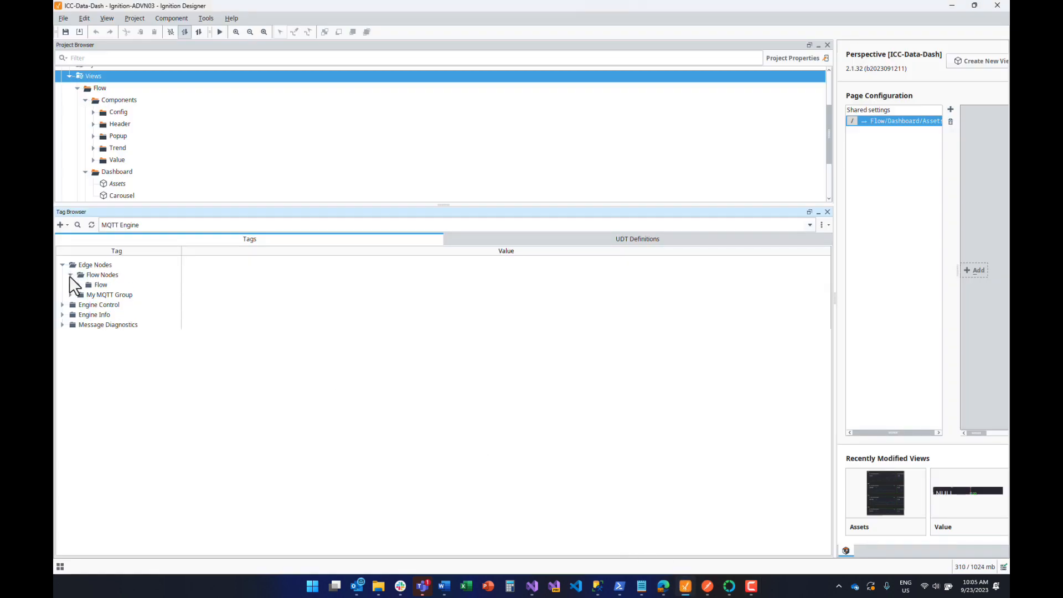
left_click(79, 285)
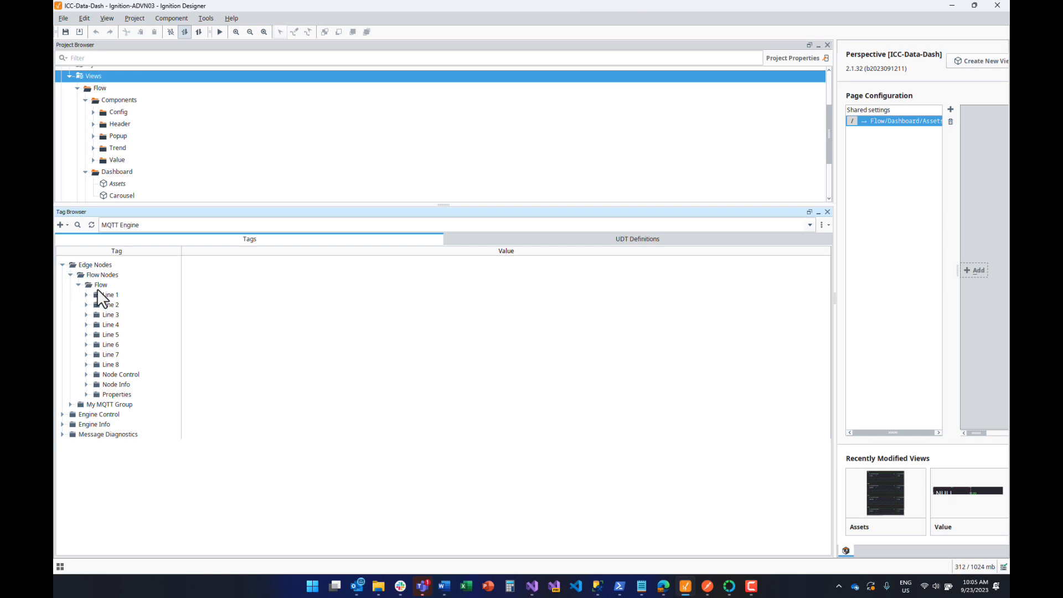
left_click(87, 295)
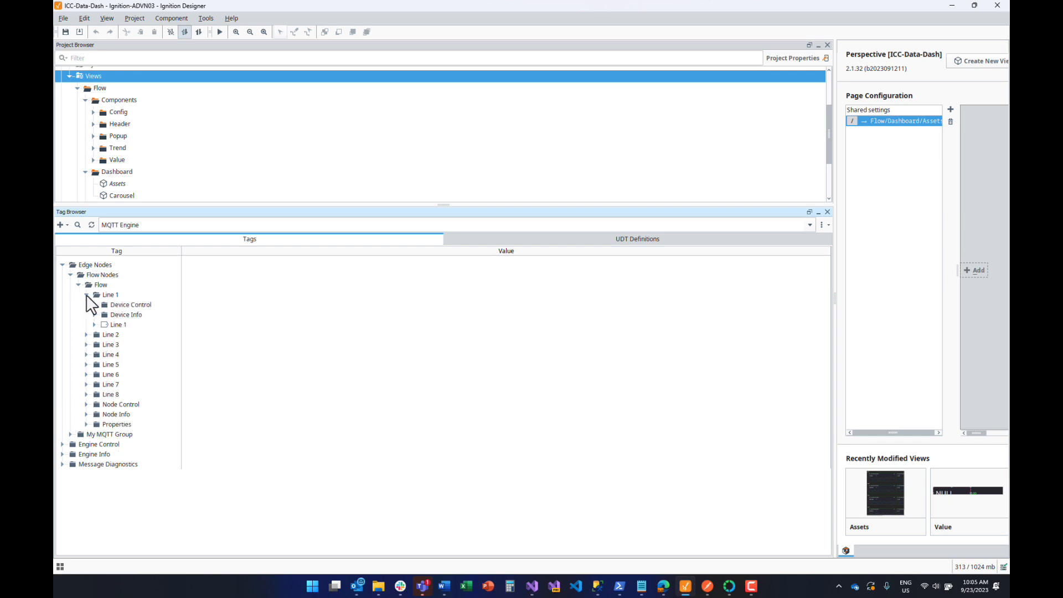
left_click(117, 325)
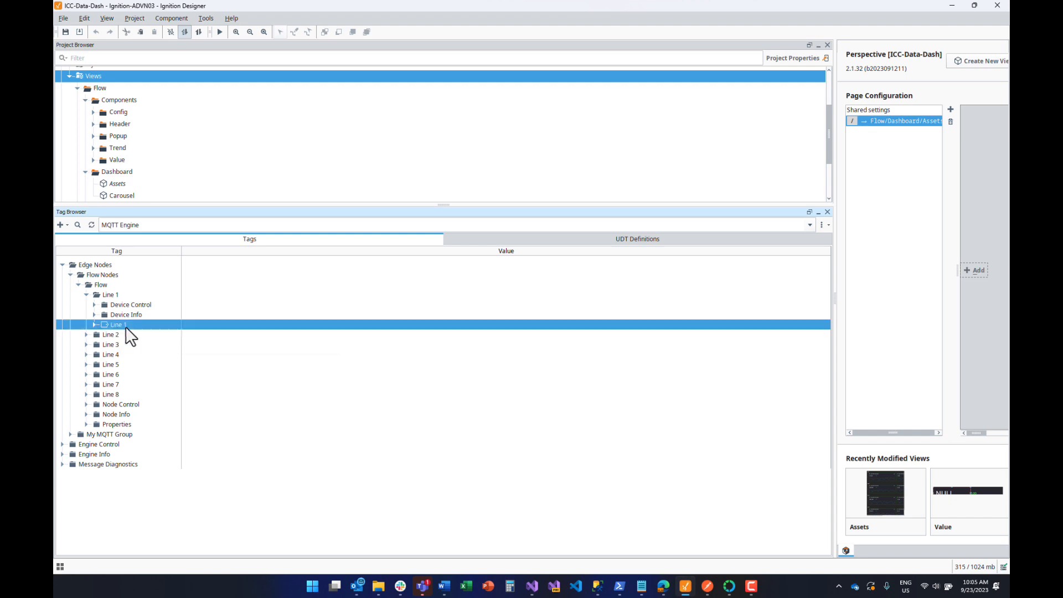
Inspect the Flow Software UDT definitions of the MQTT Engine provider, and return to the tag tree.
left_click(527, 240)
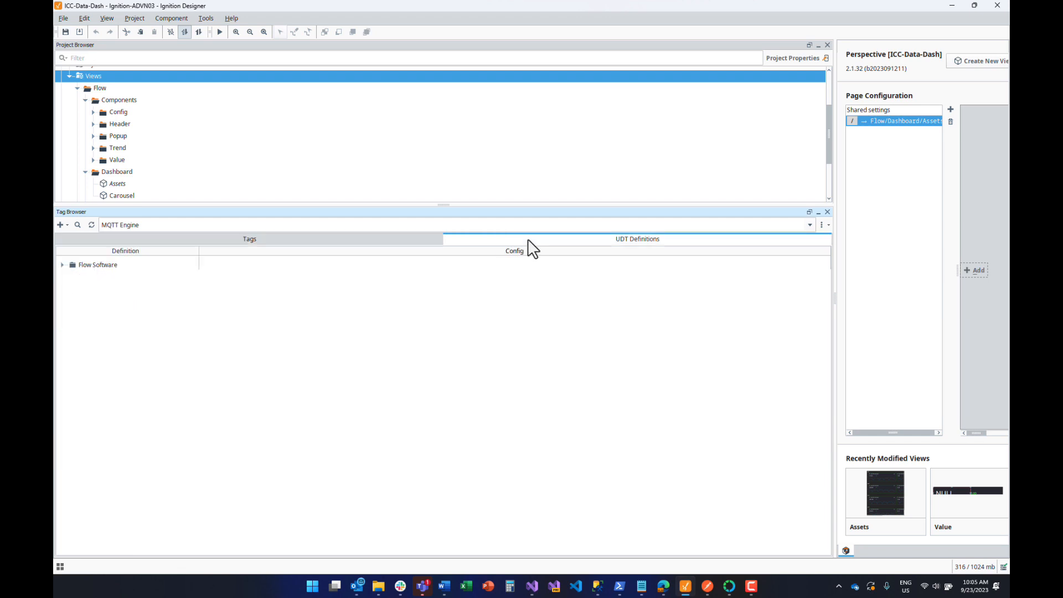
left_click(62, 264)
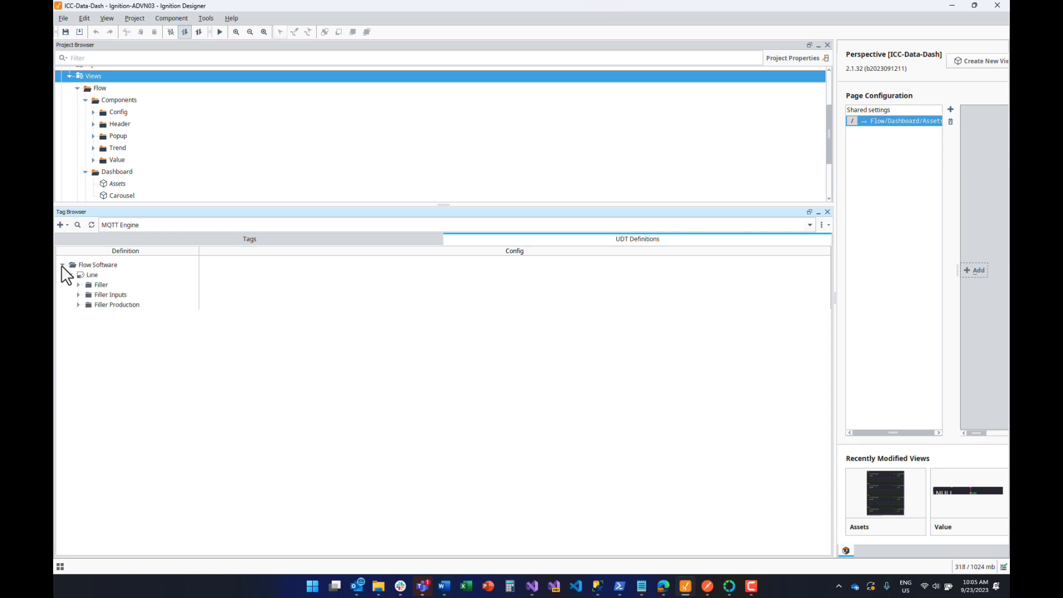
left_click(216, 242)
Expand Line 1's Filler Production > Hourly > Production (Calendar) > Value tag properties and widen the Tag column to show the full names.
left_click(94, 324)
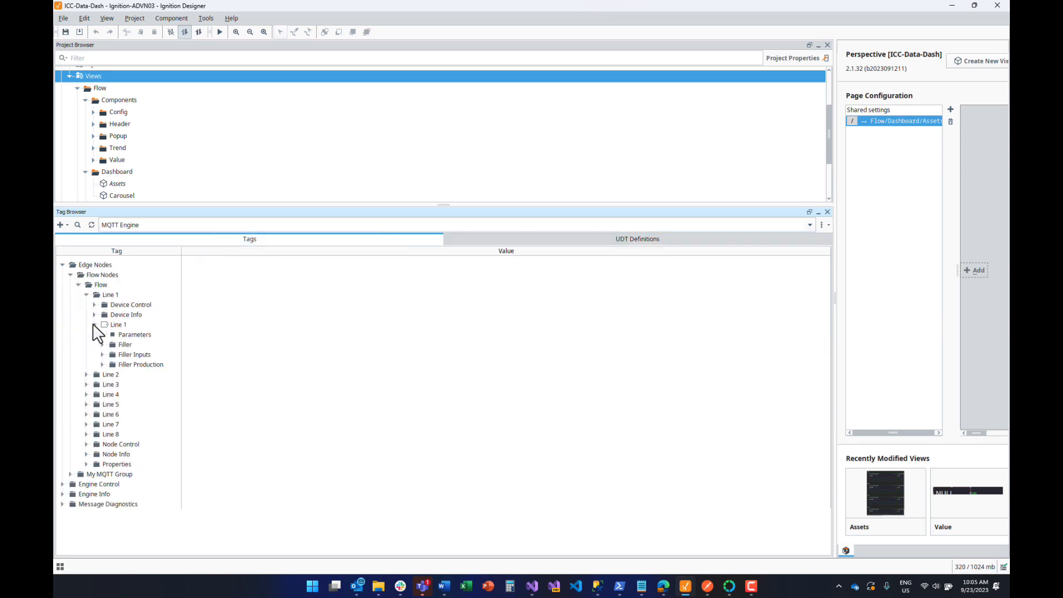
left_click(102, 364)
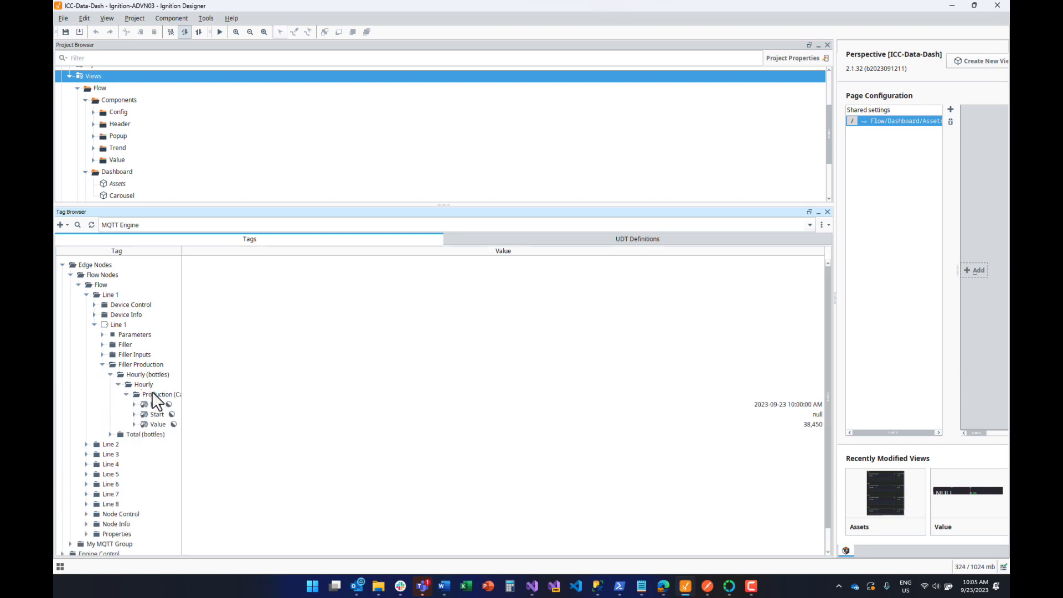
left_click(156, 424)
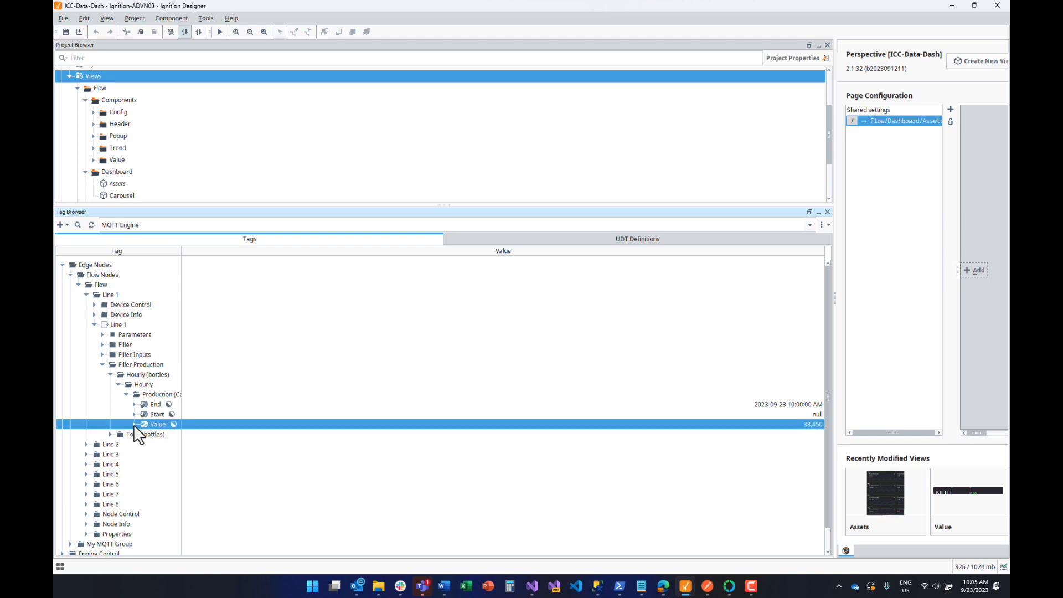
left_click(134, 424)
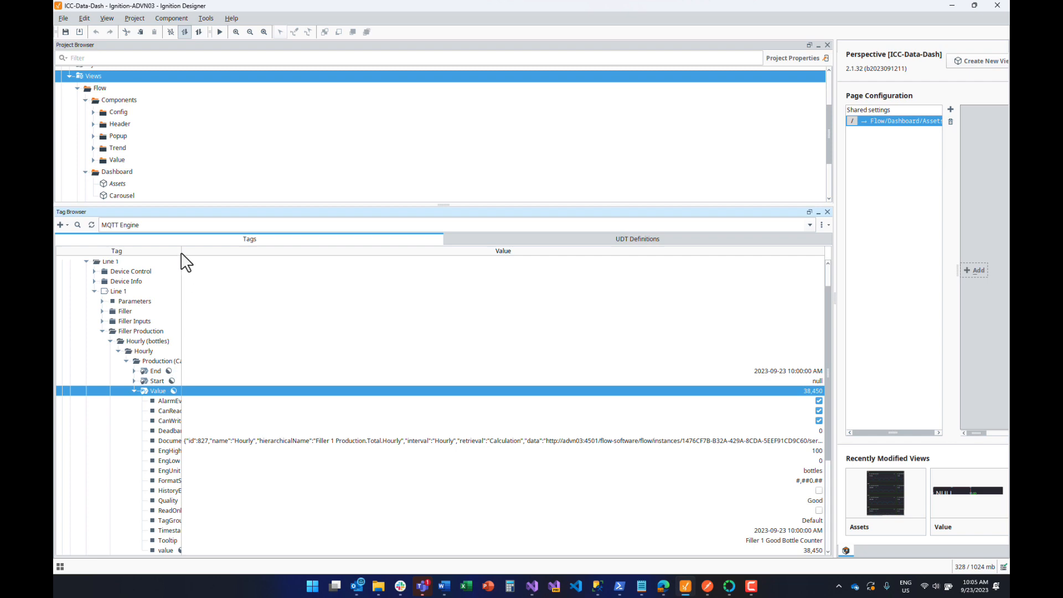
left_click_drag(181, 251, 225, 250)
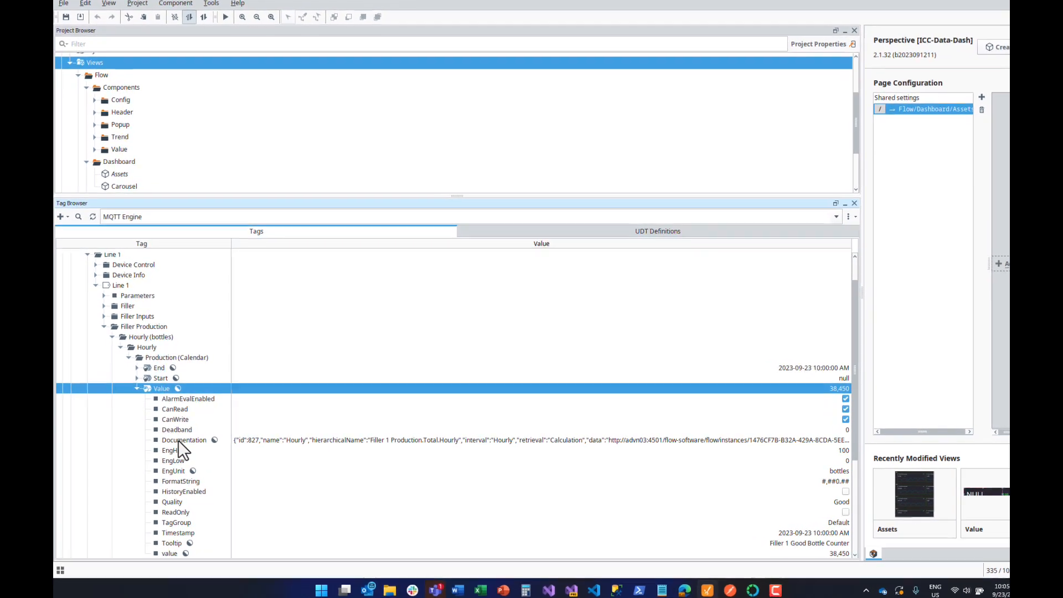
scroll(185, 439, "down", 1)
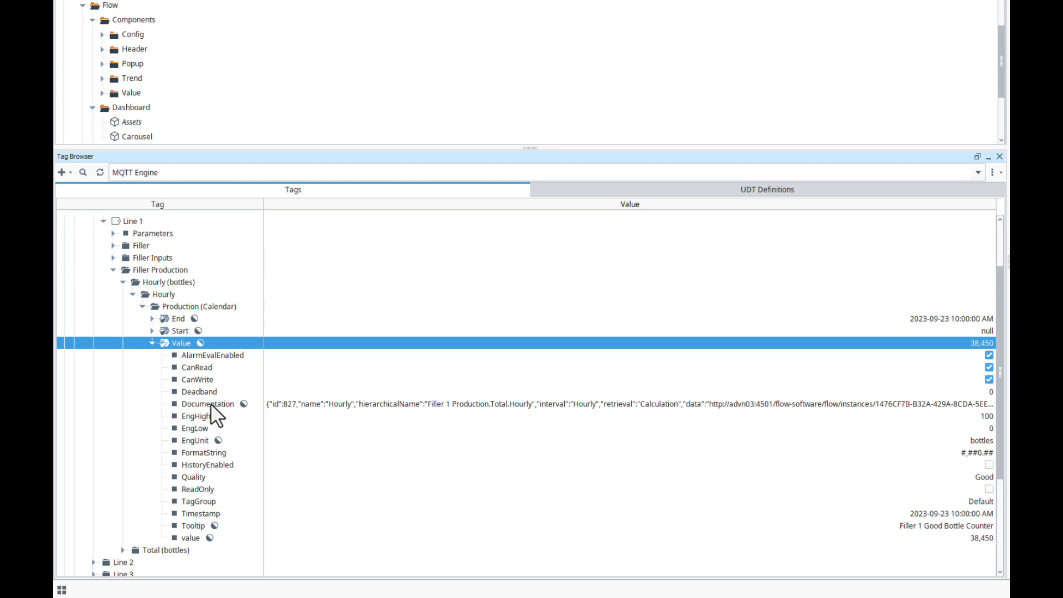
Open the Value tag's Documentation property and highlight the data URL inside its JSON.
left_click(695, 404)
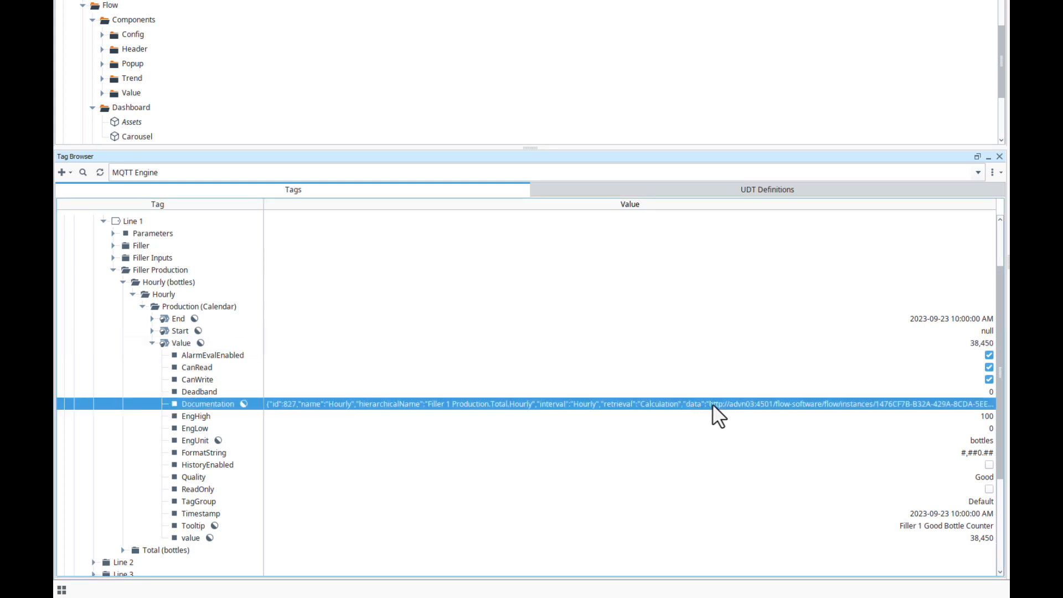
double_click(711, 404)
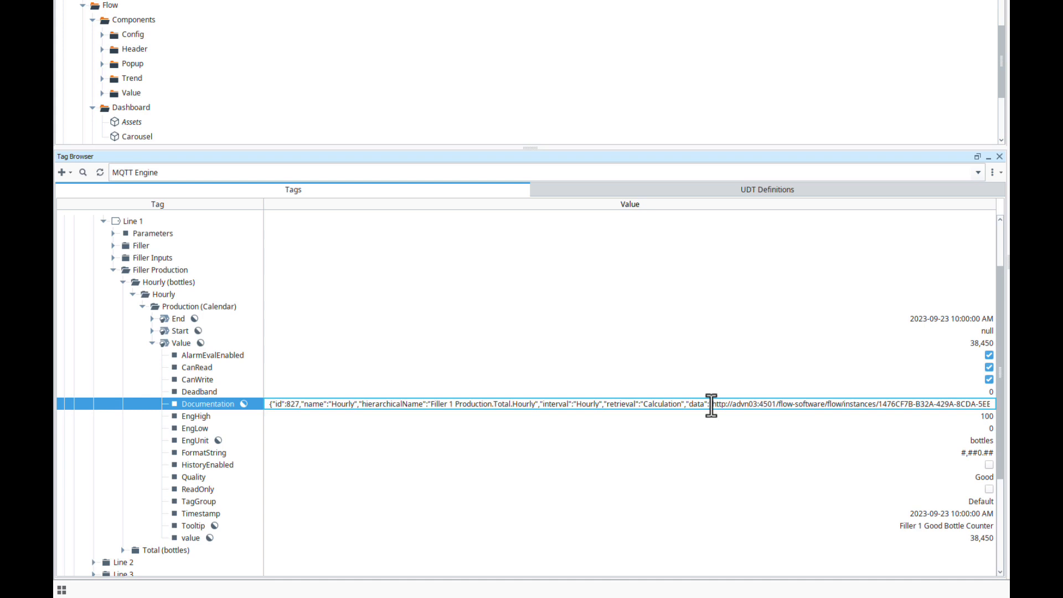
left_click_drag(711, 403, 973, 403)
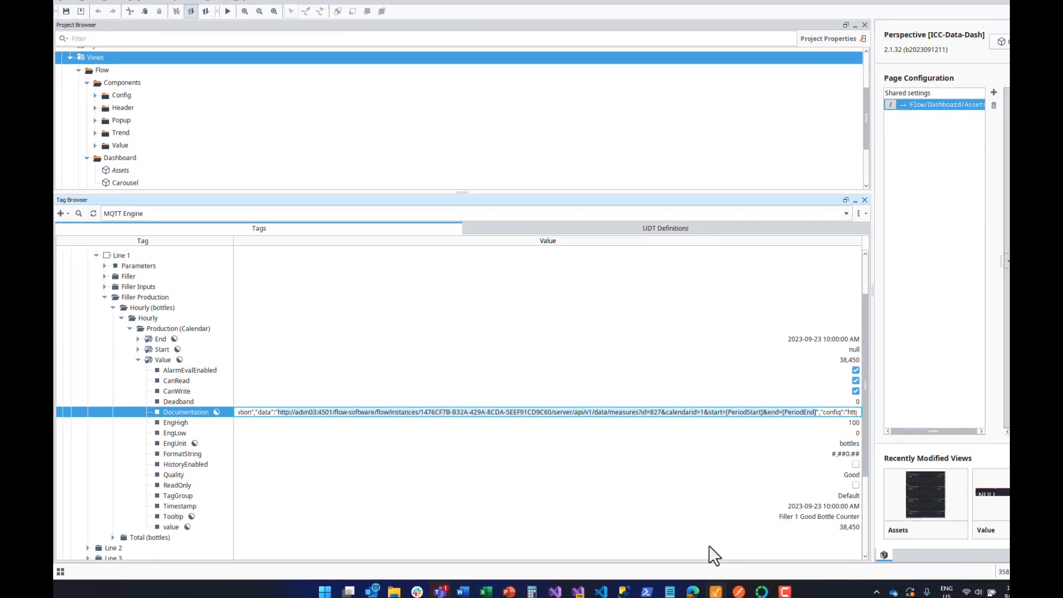
Switch to the ICC-Data-Dash page in Edge, examine the Filler 1 Inputs.Energy.Hourly popup's trend and API URL, and close the popup.
mouse_move(678, 588)
left_click(677, 547)
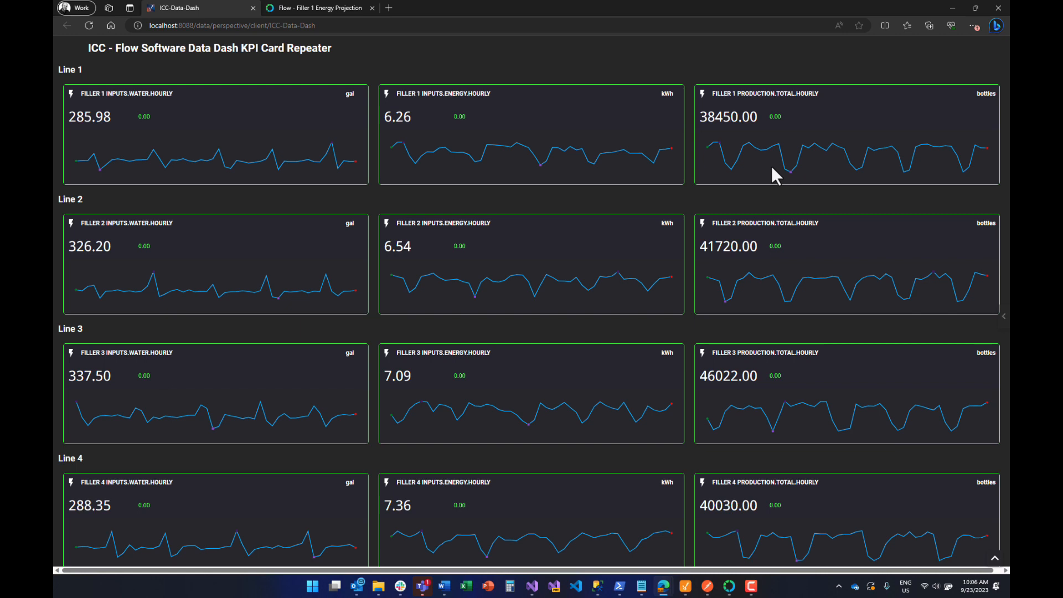
left_click(386, 93)
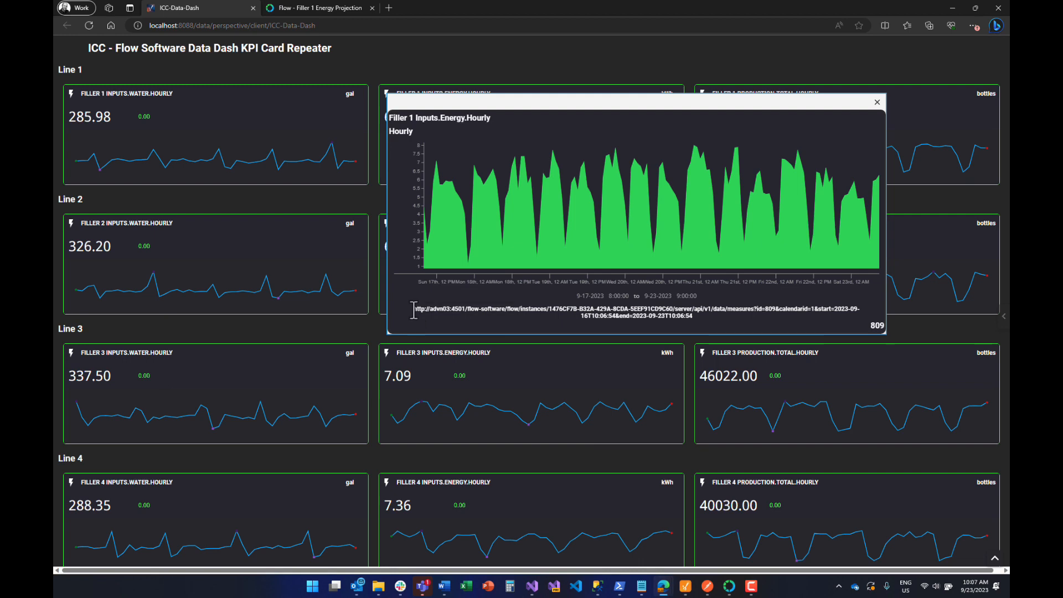
left_click_drag(413, 309, 696, 317)
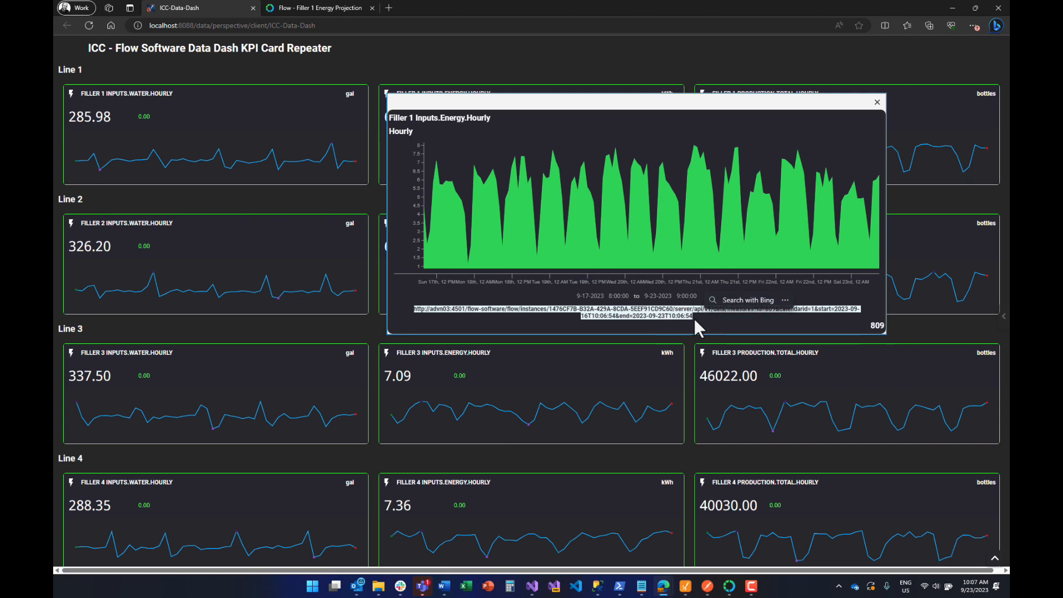
left_click(877, 103)
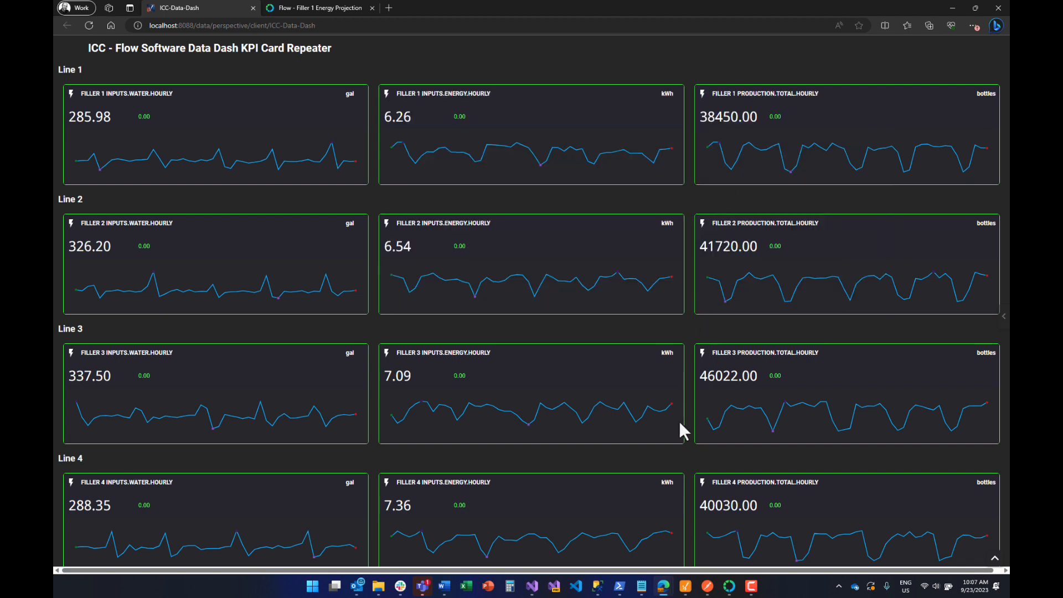
Switch to Flow, close the Filler 1 Production.Total.Hourly editor and collapse Line 1 in the model.
left_click(729, 587)
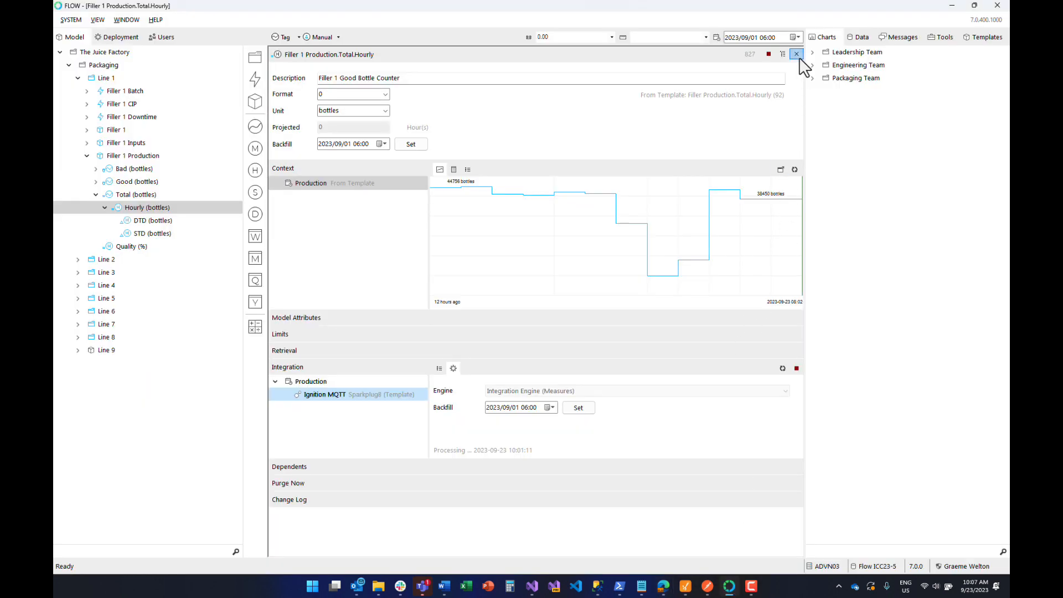
left_click(796, 55)
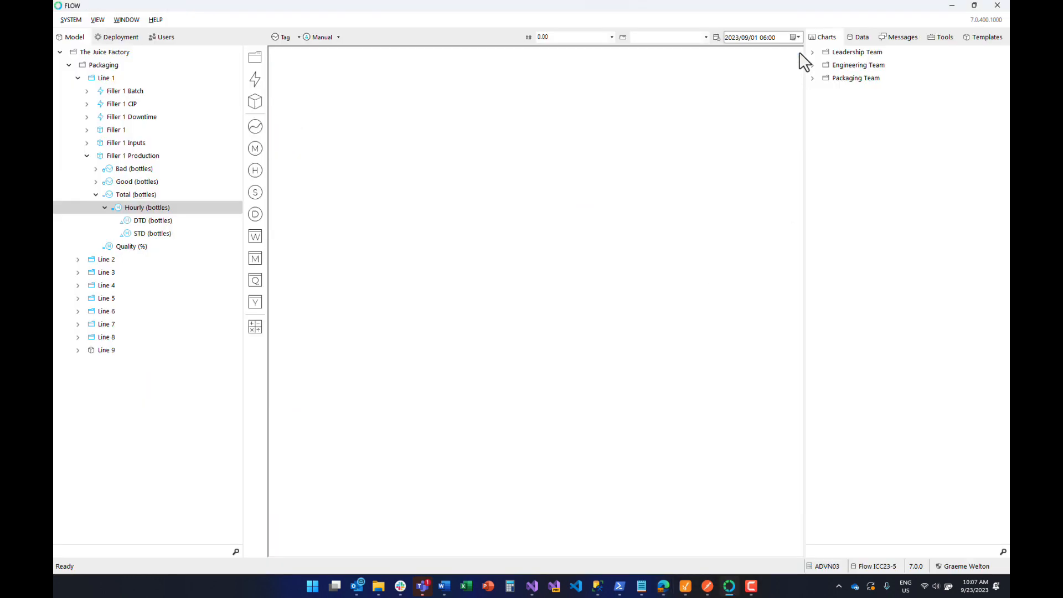
left_click(78, 79)
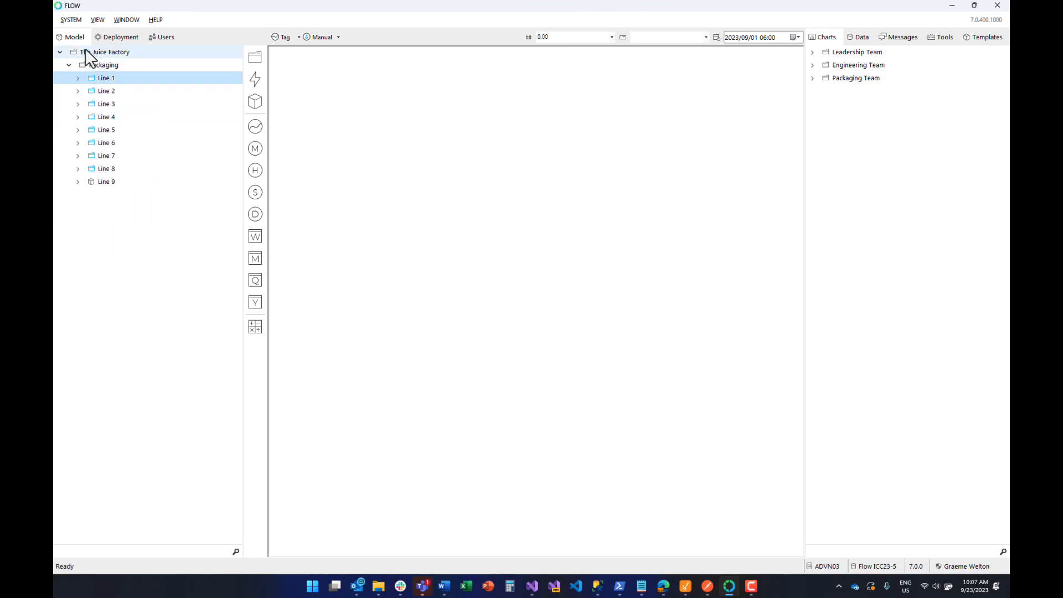
Locate the Flow API and its tasks under Flow Server in the deployment, and switch to the Flow Public API page in Edge.
left_click(115, 36)
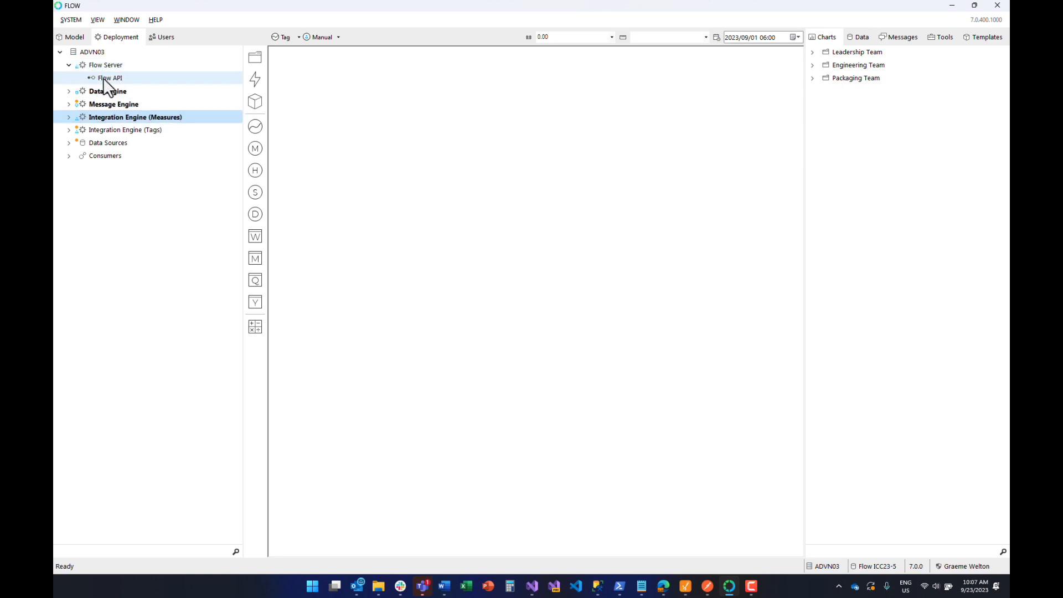
left_click(107, 78)
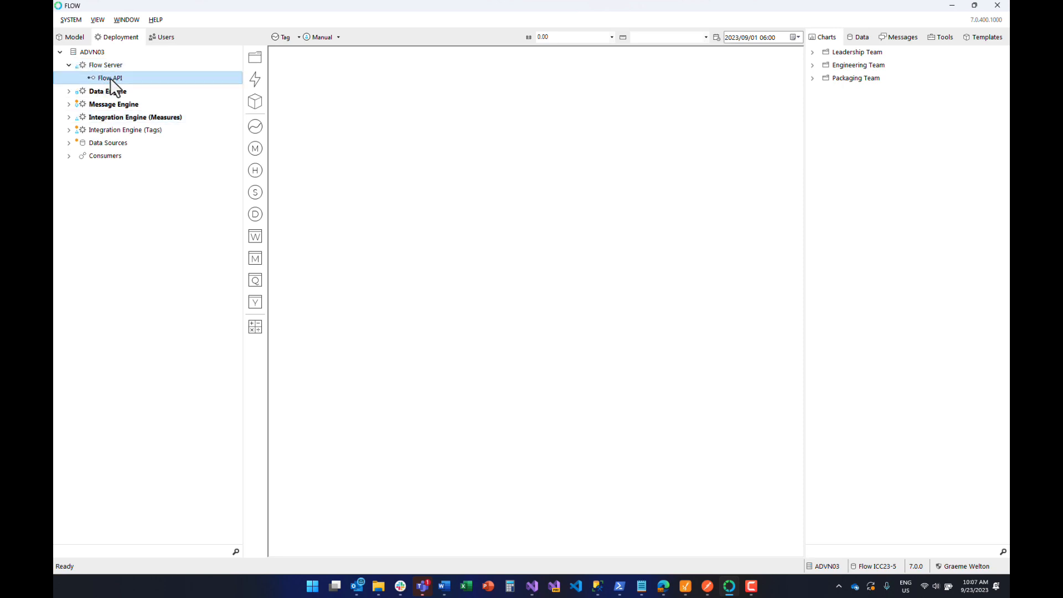
right_click(111, 78)
mouse_move(128, 85)
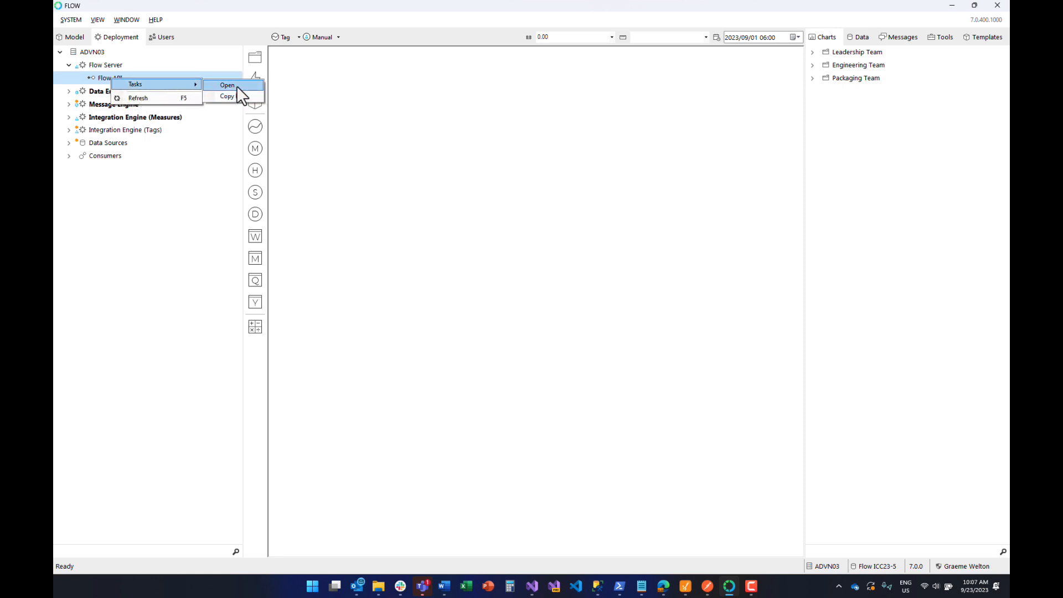
mouse_move(663, 591)
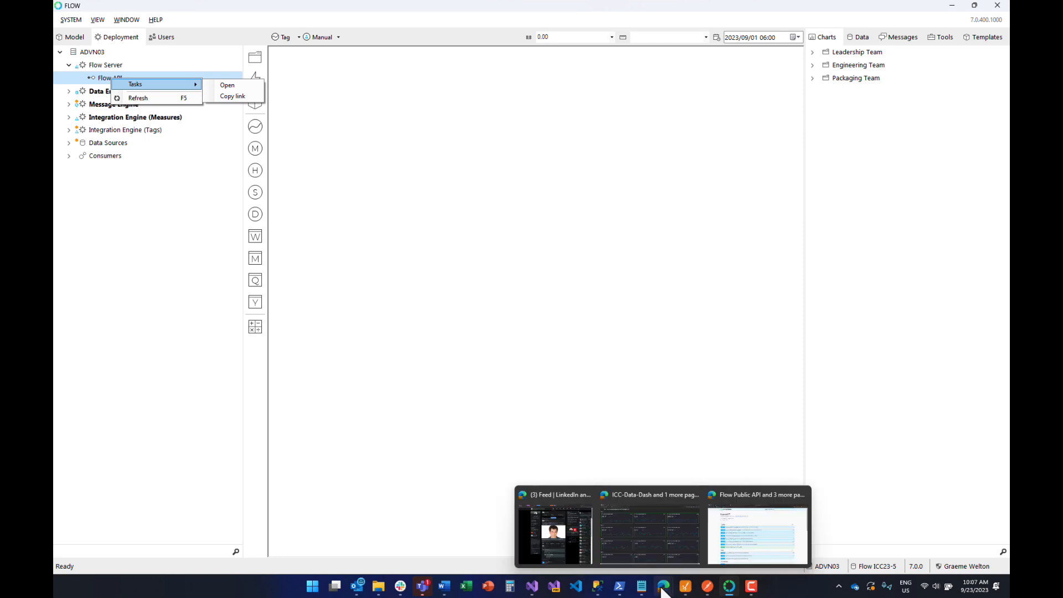
left_click(739, 546)
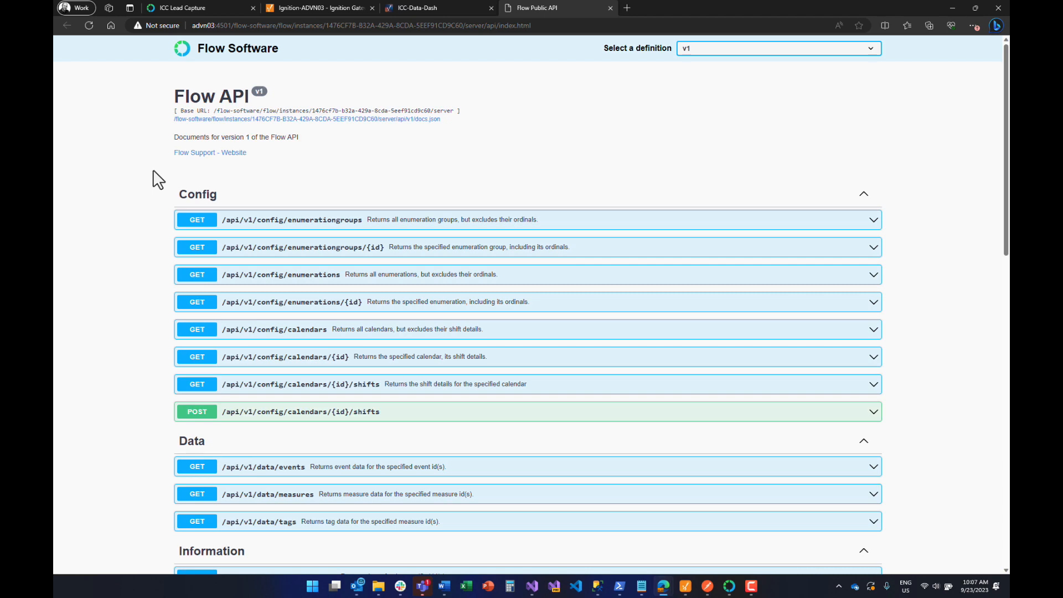
Review the Flow API's Config, Data, Information, Model, Search and Template endpoints.
scroll(149, 222, "down", 1)
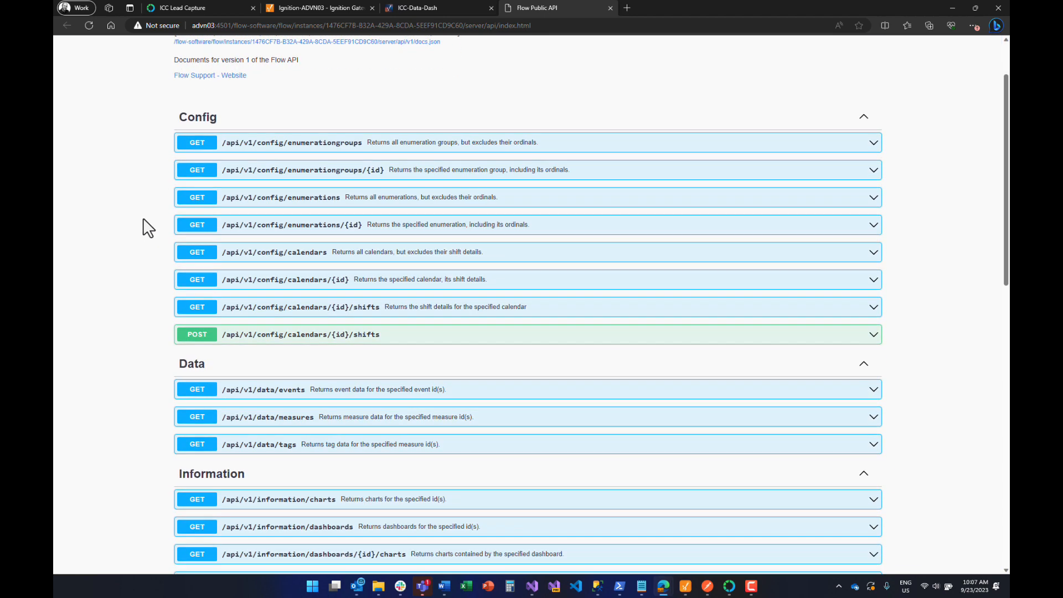
scroll(143, 217, "down", 5)
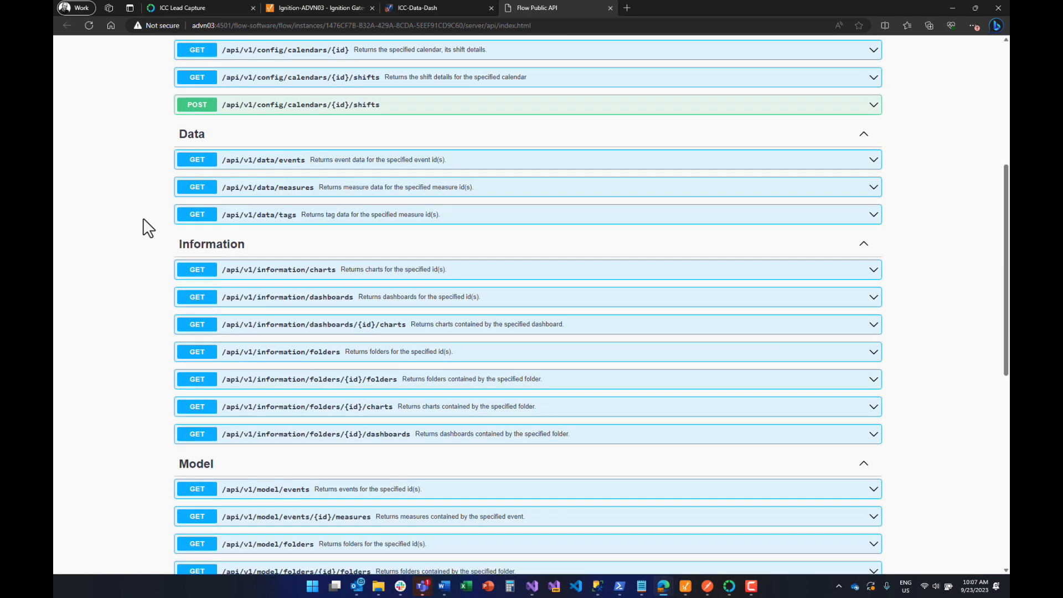
scroll(142, 217, "down", 4)
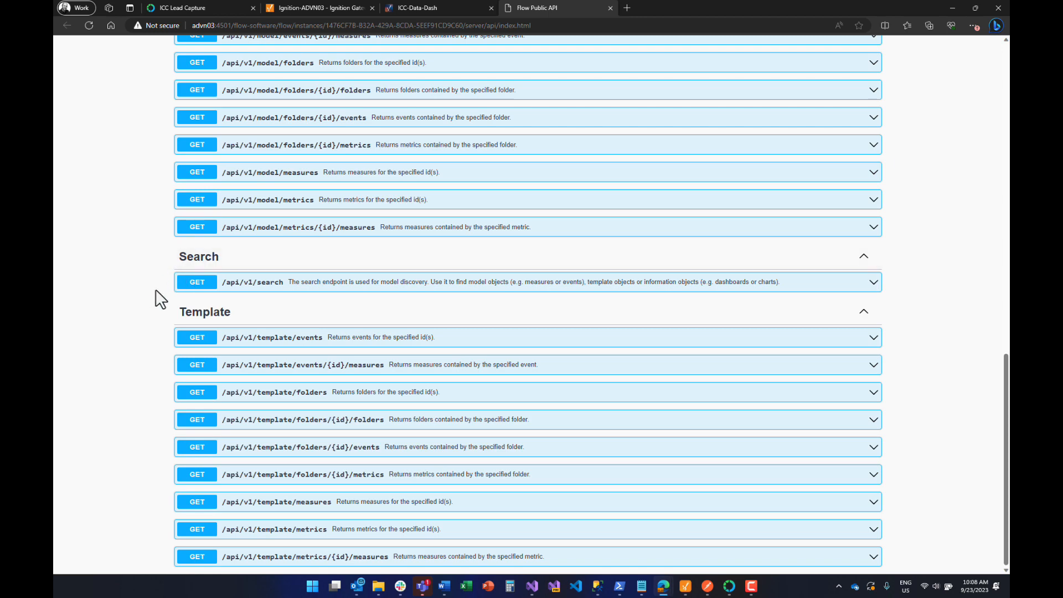
scroll(161, 299, "up", 5)
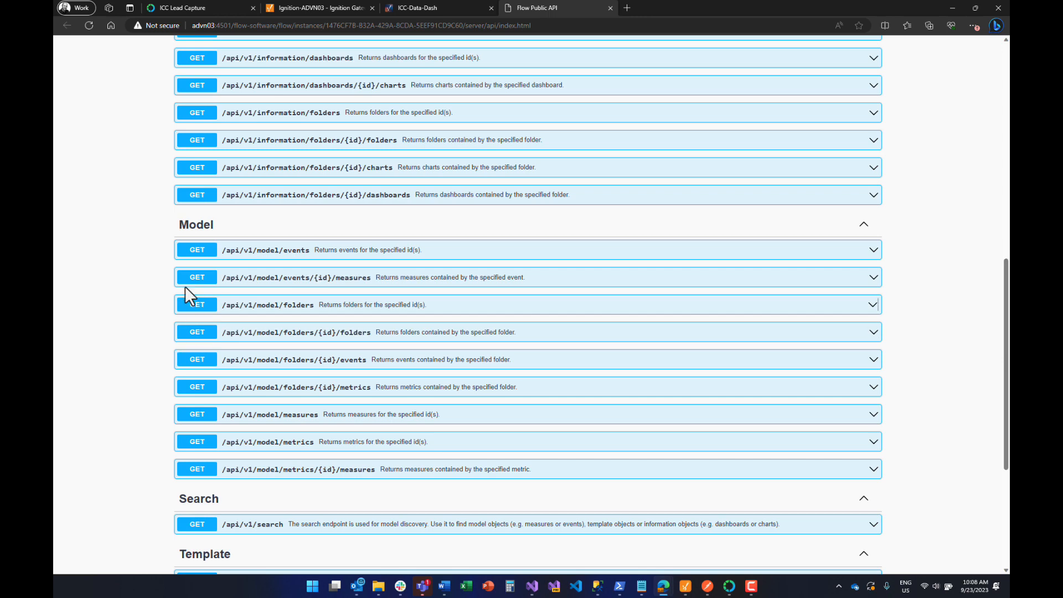
scroll(124, 338, "up", 6)
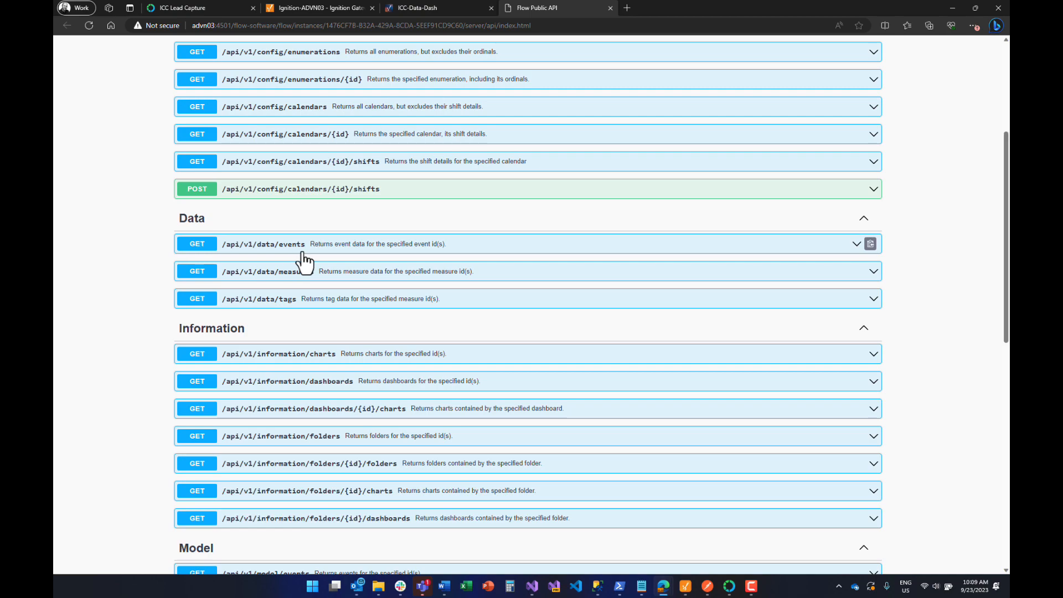
Expand the GET /api/v1/search endpoint to view its parameters.
scroll(303, 261, "down", 7)
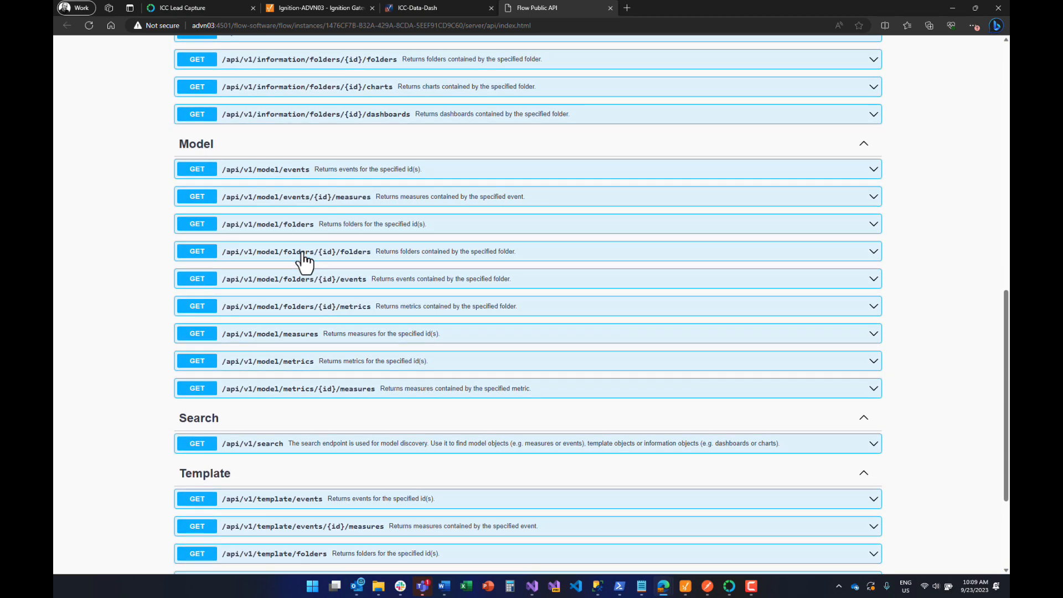
scroll(304, 261, "down", 3)
left_click(281, 284)
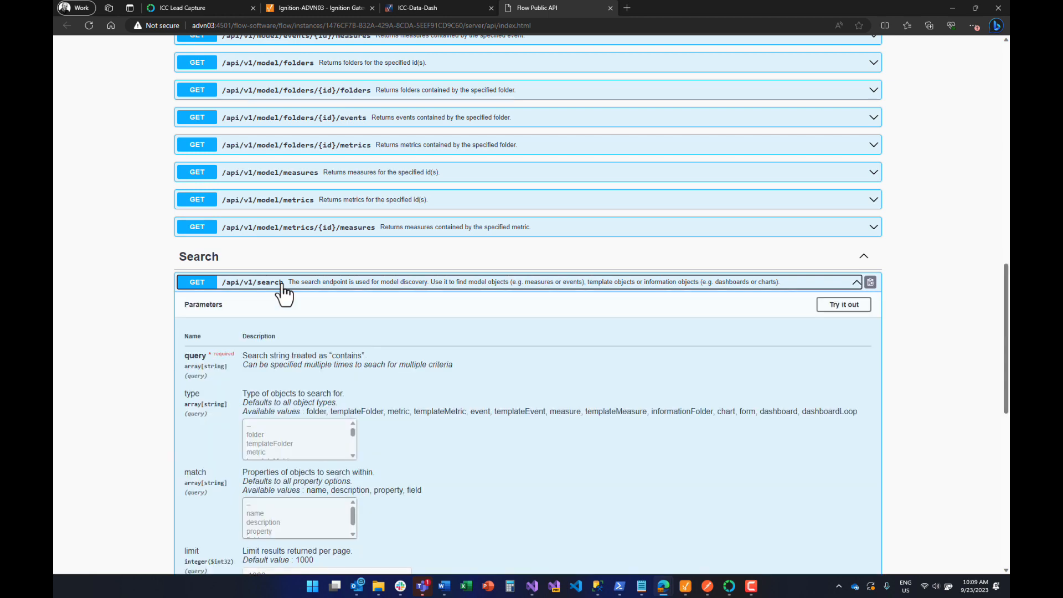
Run a test request on the GET /api/v1/search endpoint with the query string FT.
left_click(819, 304)
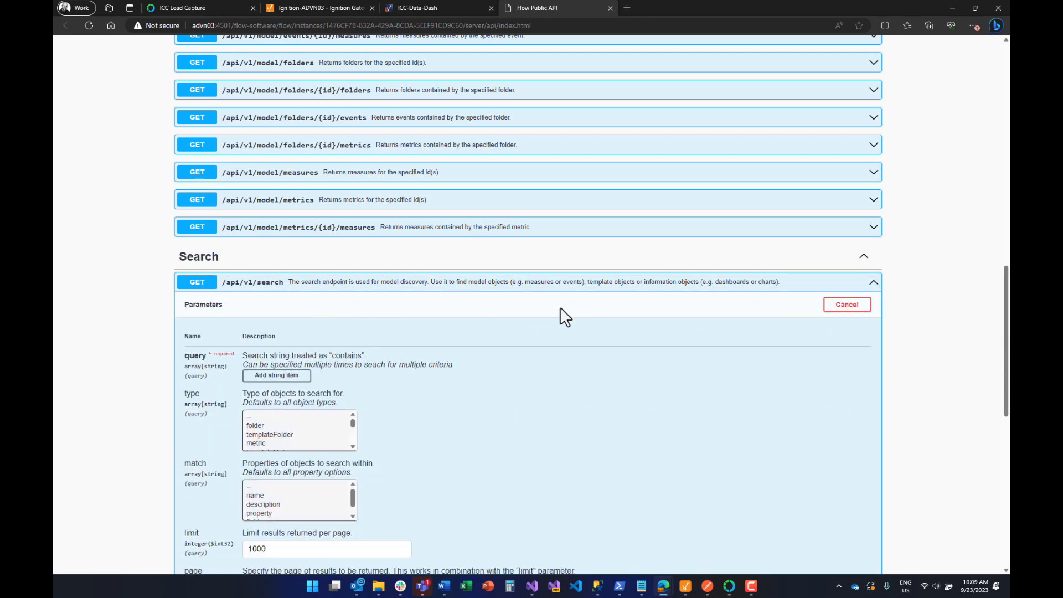
scroll(559, 313, "down", 4)
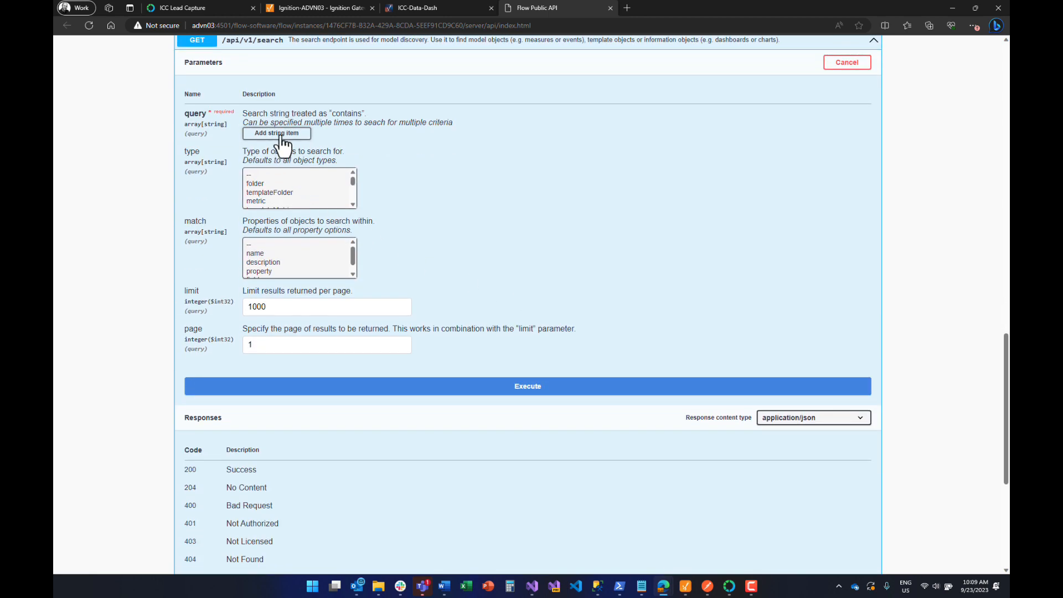
left_click(281, 135)
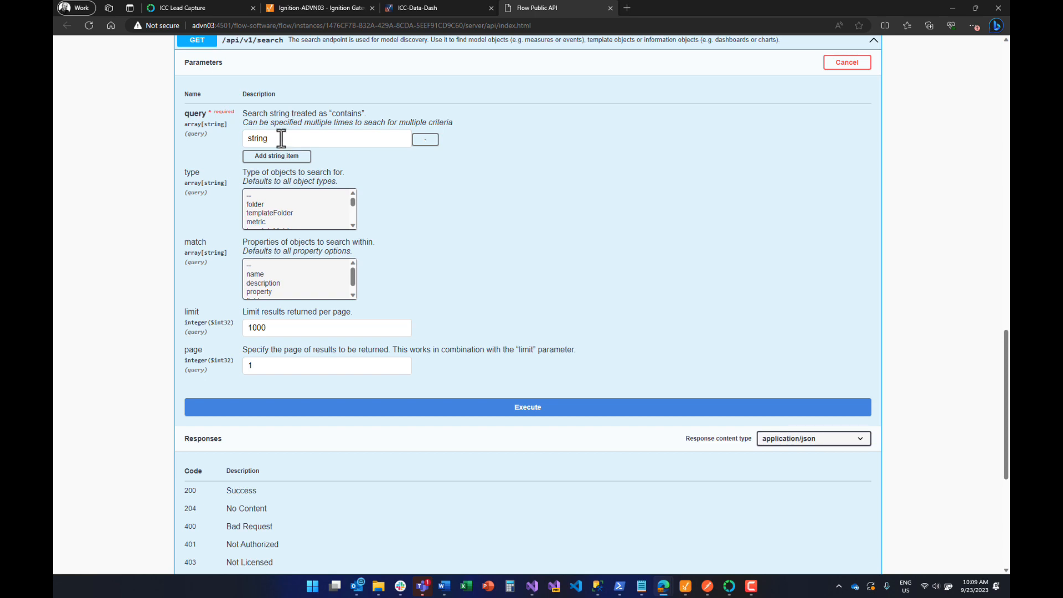
left_click(281, 138)
left_click_drag(282, 138, 230, 140)
type("FT")
left_click(526, 410)
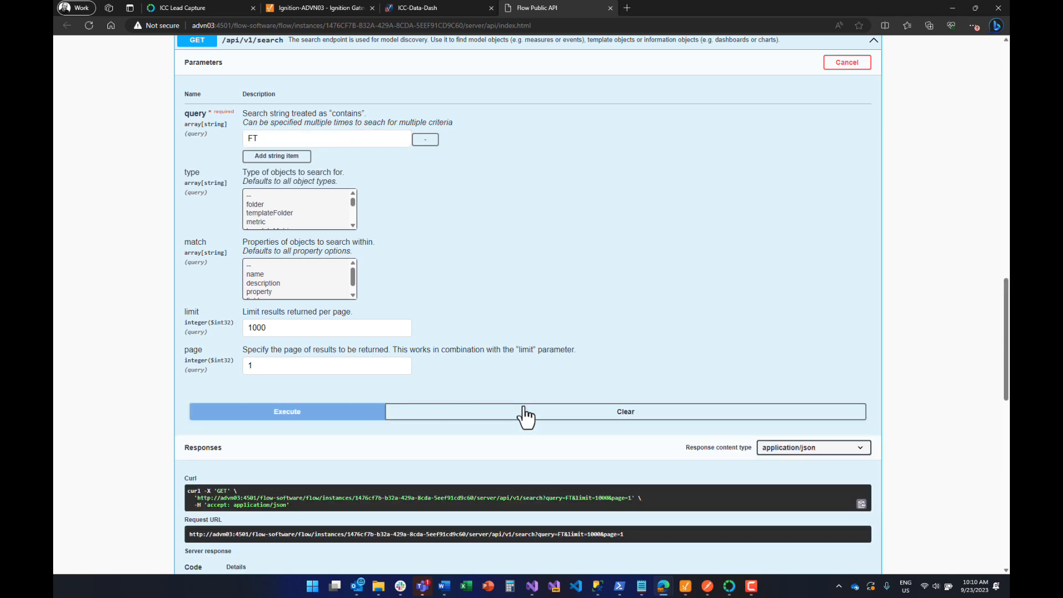
Examine the search response body, highlighting the returned measure's name and then its id.
scroll(480, 316, "down", 6)
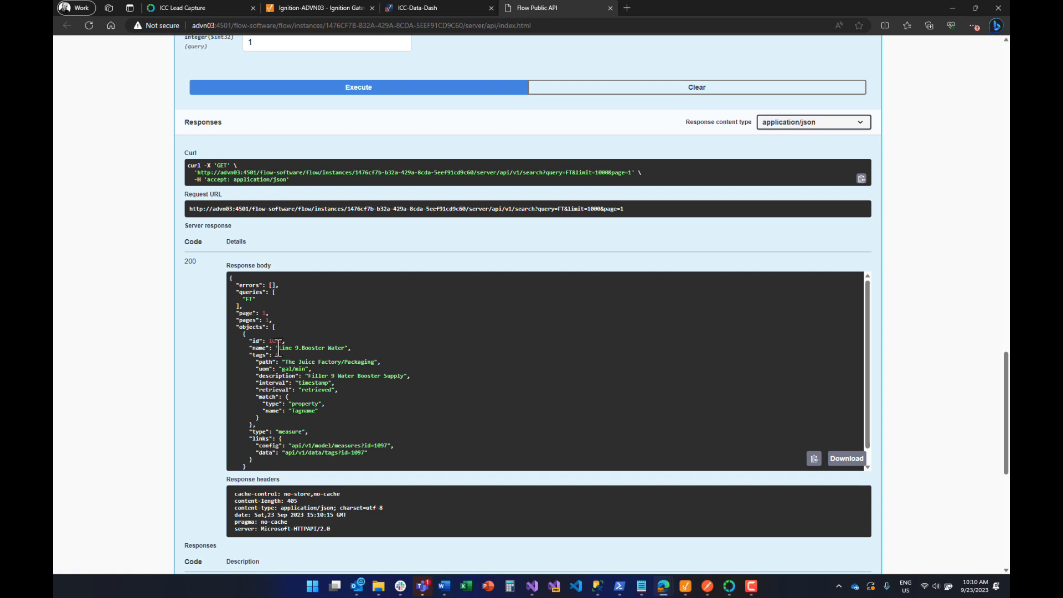
left_click_drag(277, 348, 345, 349)
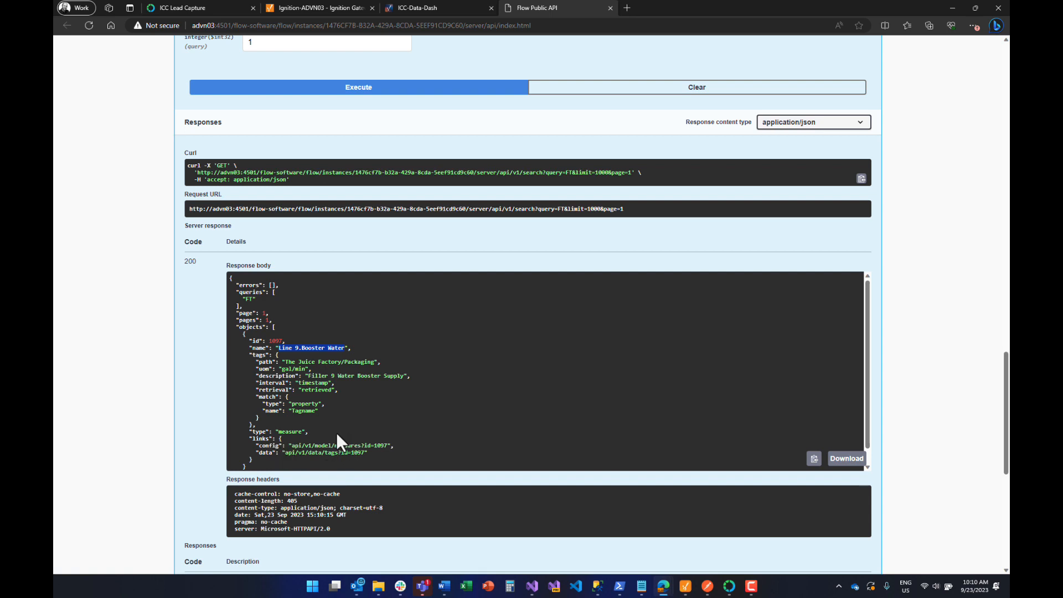
double_click(275, 341)
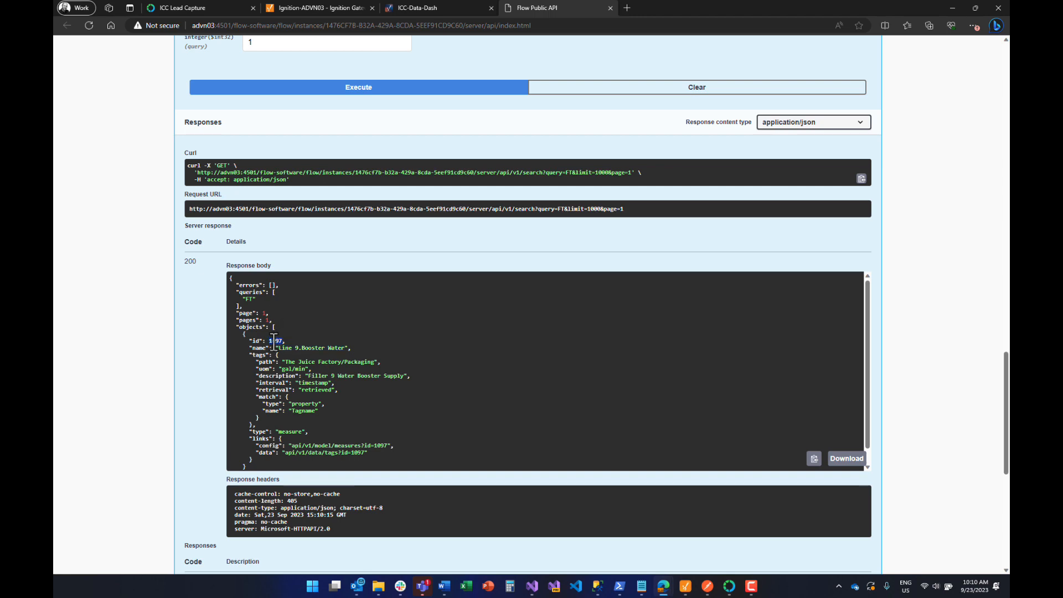
Expand the GET /api/v1/model/measures endpoint and make its parameters editable for a test request.
scroll(167, 304, "up", 5)
scroll(168, 305, "up", 10)
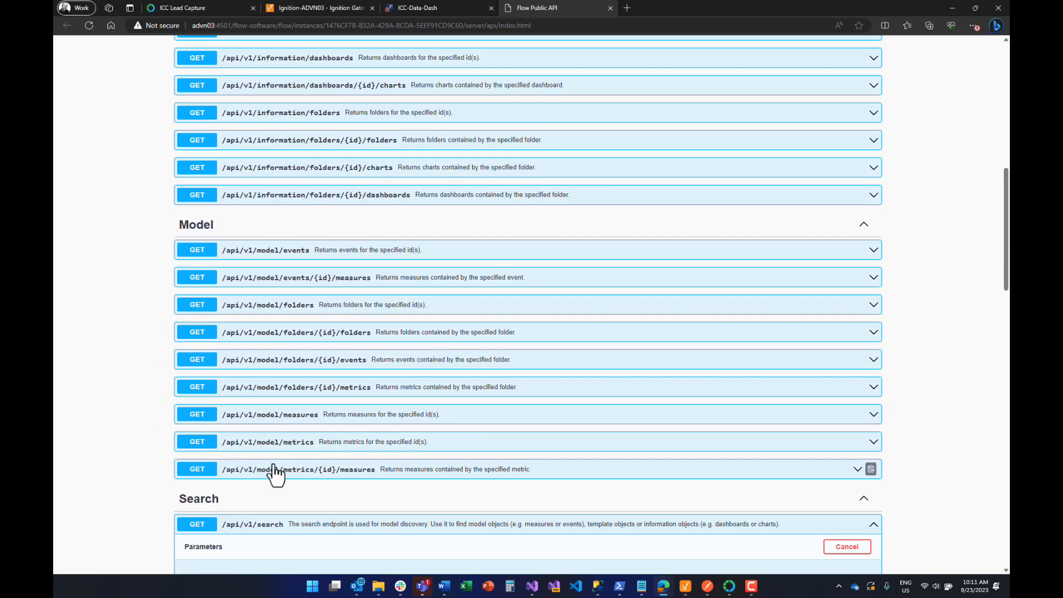
left_click(281, 420)
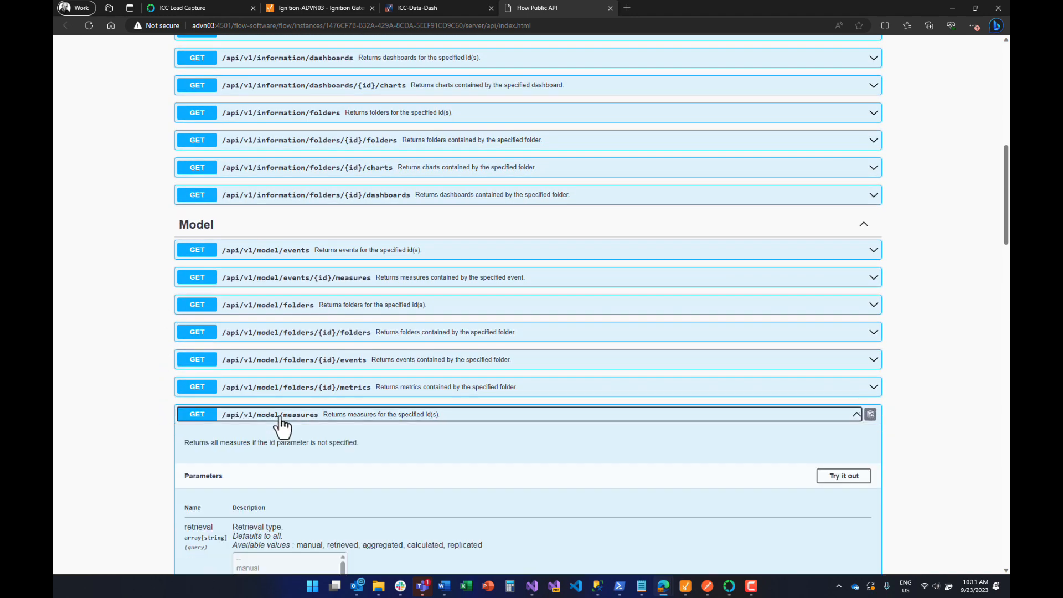
scroll(287, 367, "down", 4)
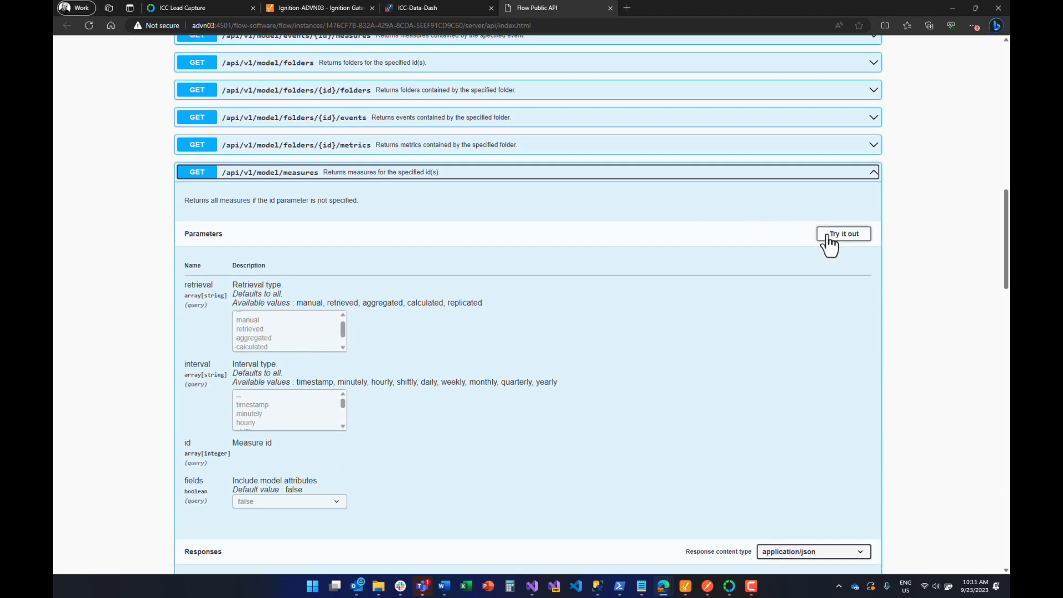
left_click(831, 236)
scroll(497, 264, "down", 1)
scroll(495, 261, "down", 2)
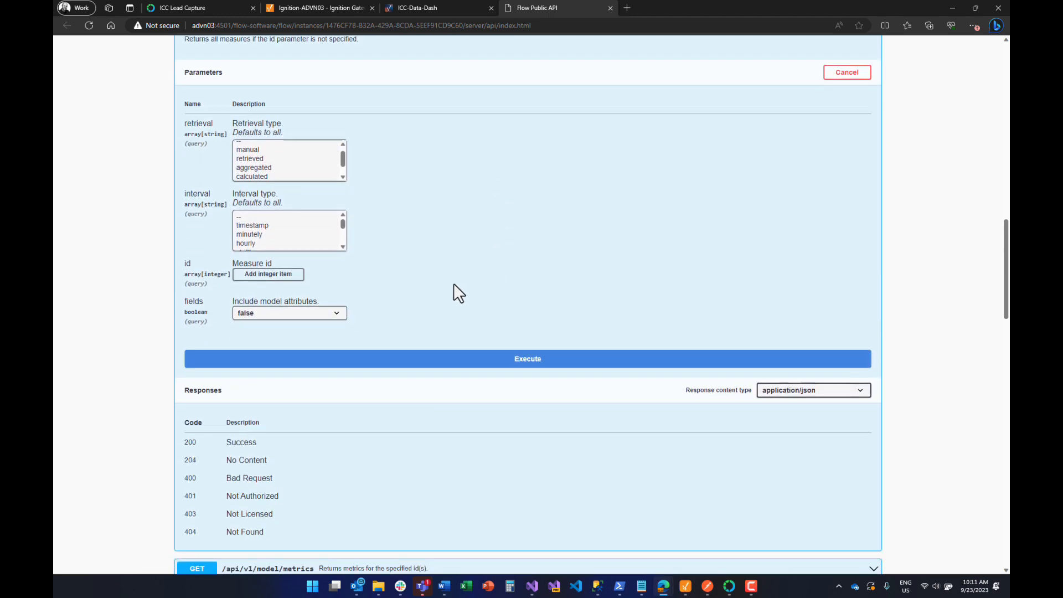
Add measure id 1097 to the model measures request, execute it and review the response.
left_click(284, 274)
left_click(282, 280)
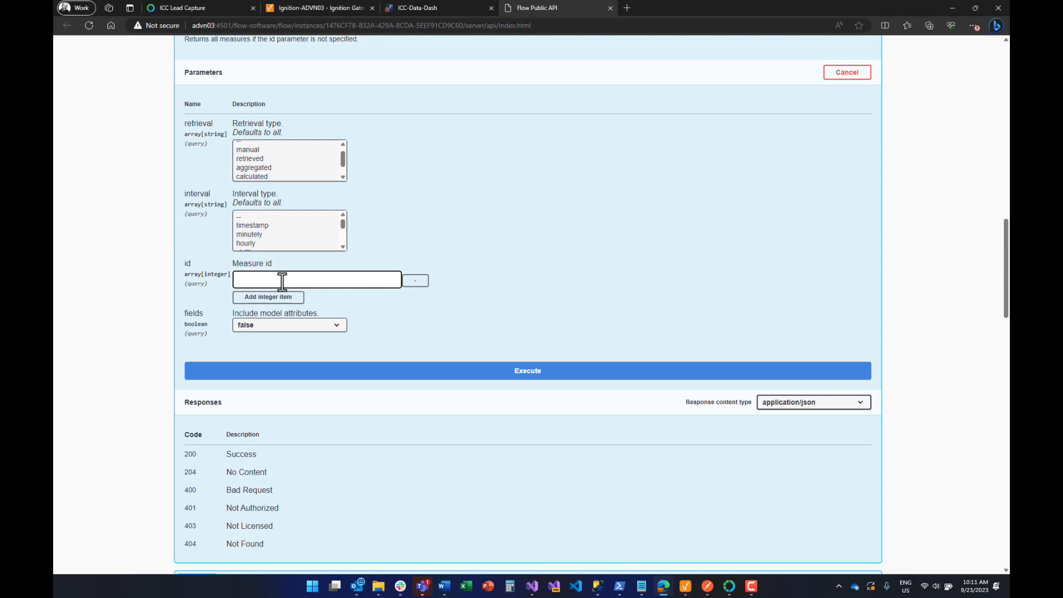
type("1097")
scroll(482, 328, "down", 2)
left_click(504, 294)
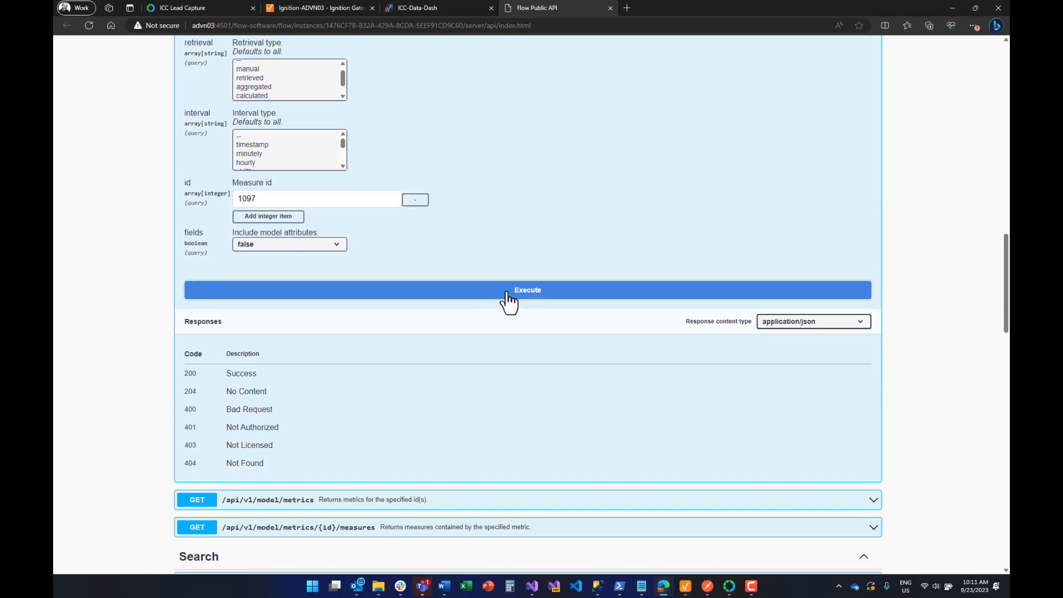
scroll(501, 238, "down", 5)
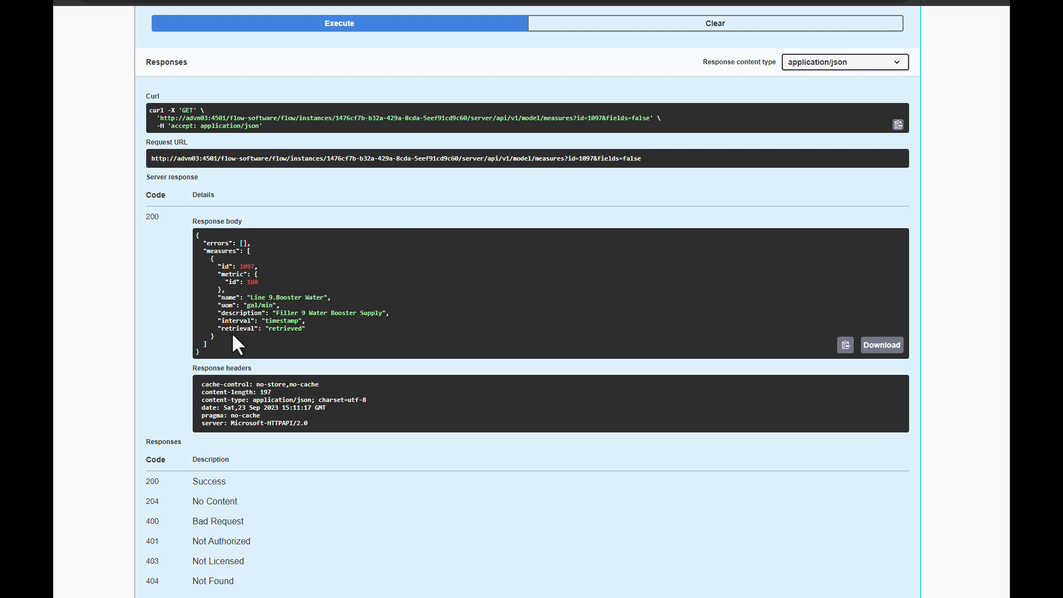
Set the fields parameter to true to include model attributes and execute the measures request again.
scroll(234, 329, "up", 3)
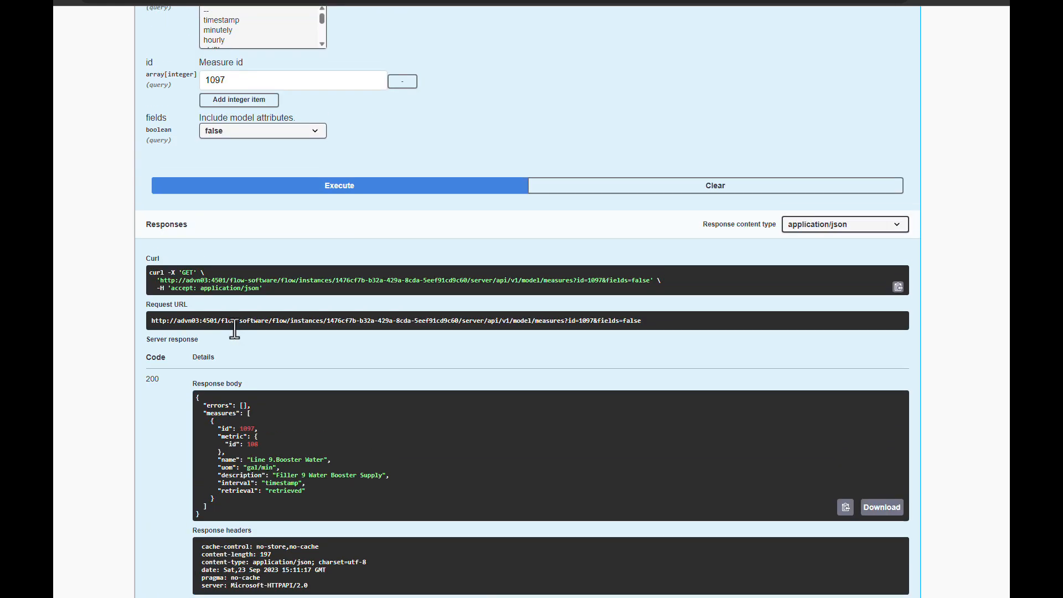
left_click(268, 152)
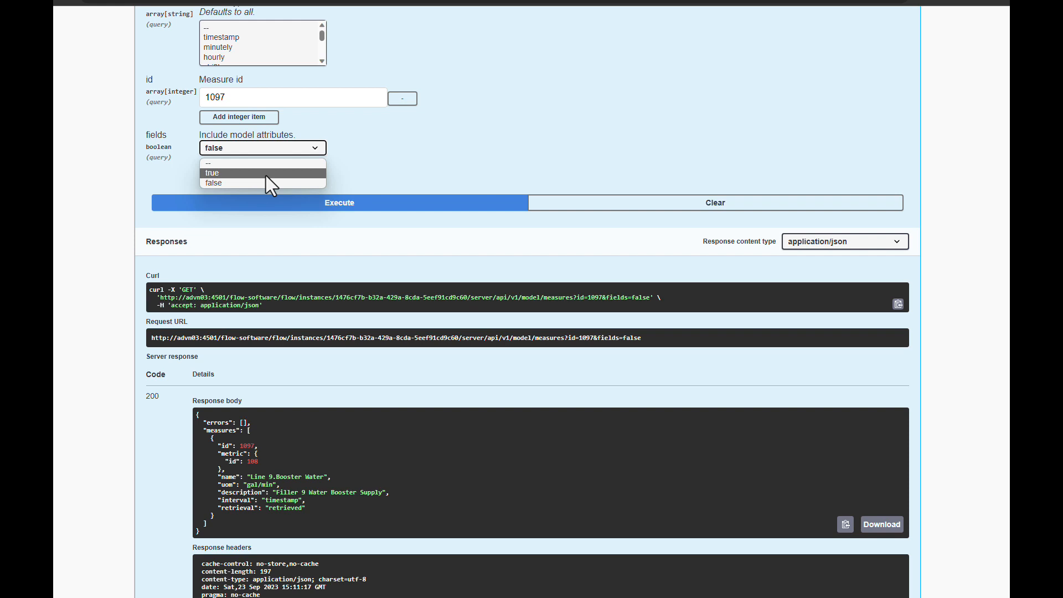
left_click(265, 175)
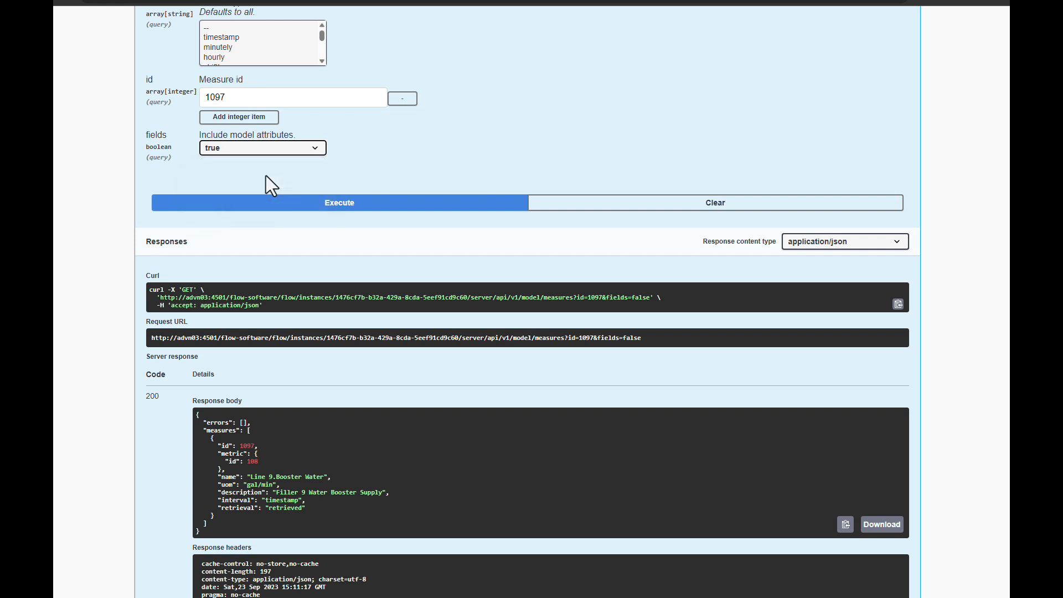
scroll(300, 179, "down", 3)
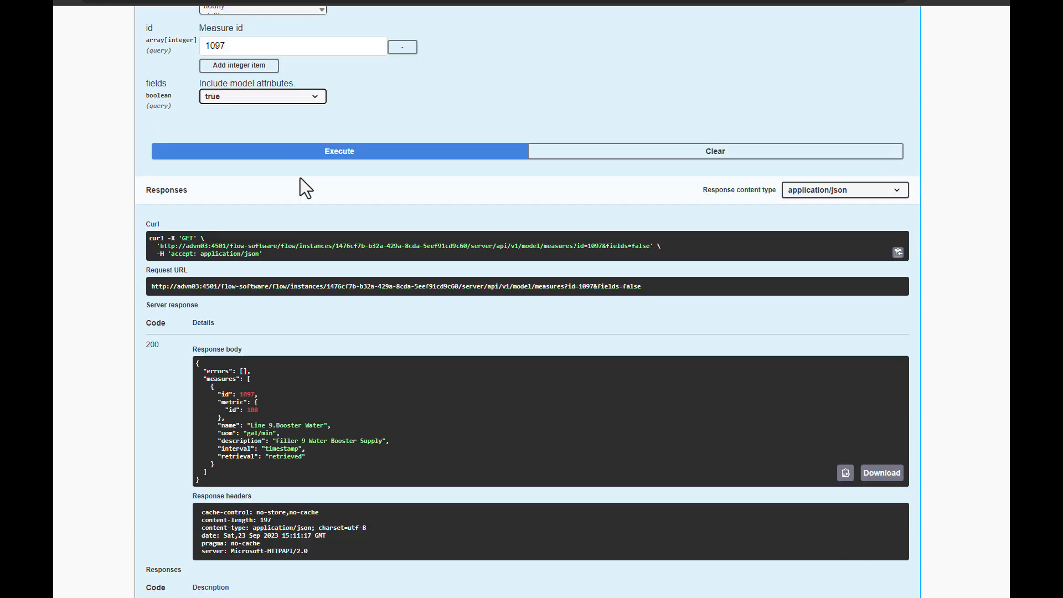
scroll(300, 178, "down", 2)
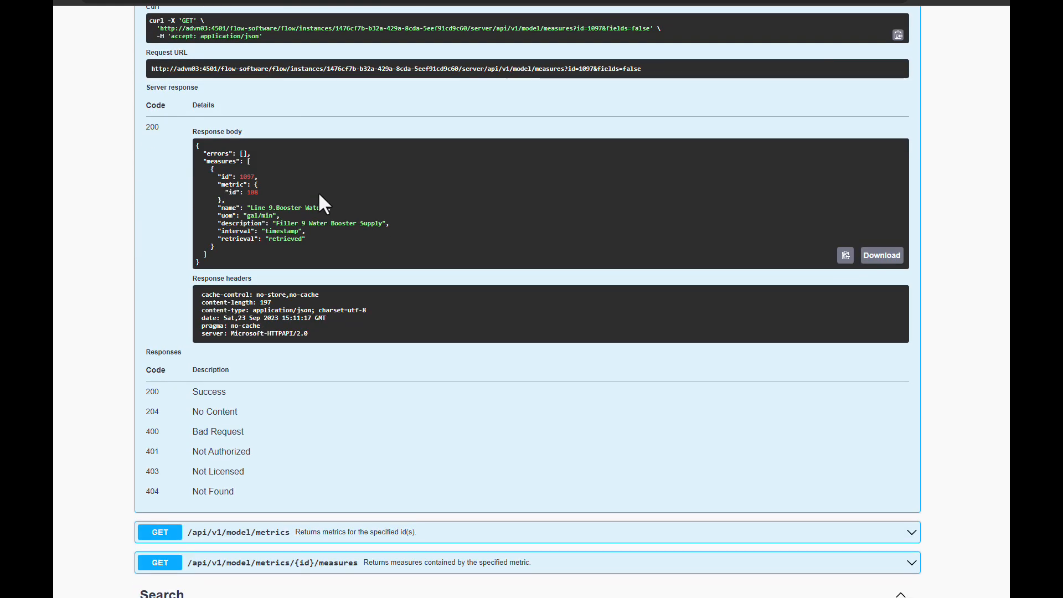
scroll(321, 194, "up", 2)
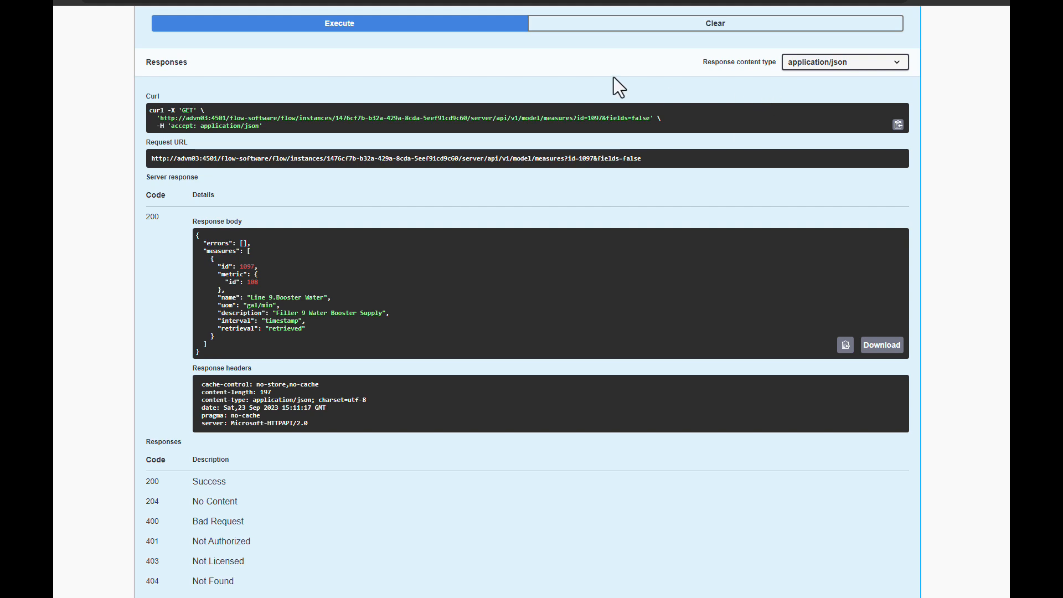
left_click(470, 26)
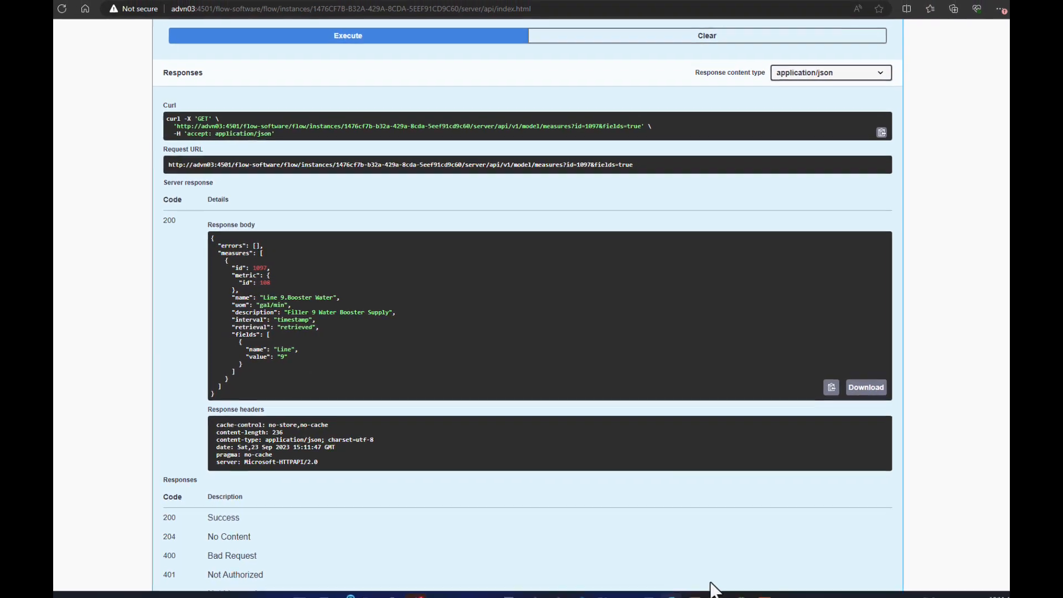
Switch to Flow, open the Booster Water measure under Line 9 in the model and inspect its Model Attributes.
mouse_move(720, 587)
left_click(728, 552)
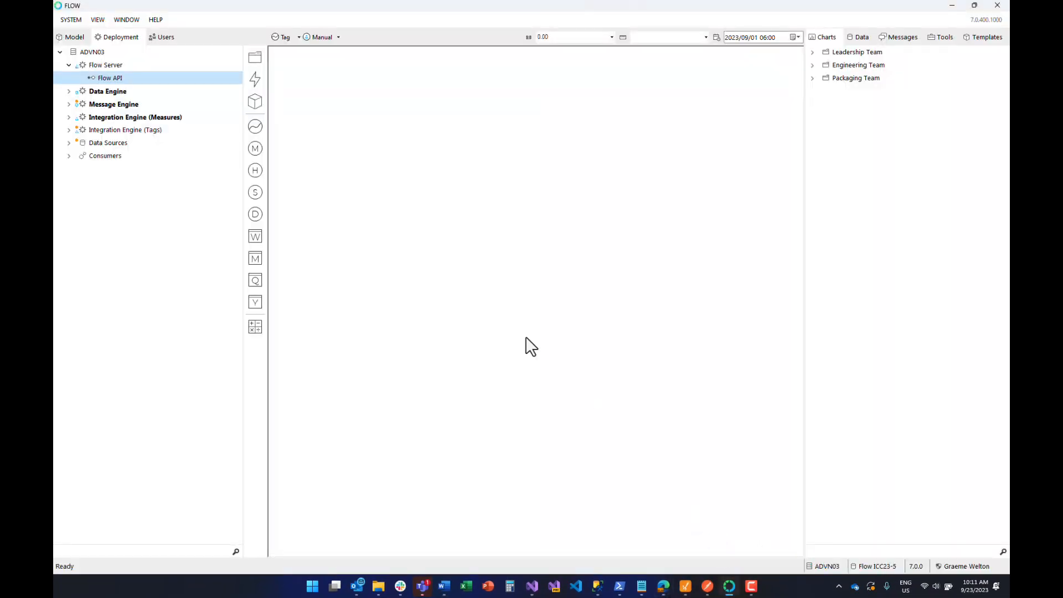
left_click(74, 37)
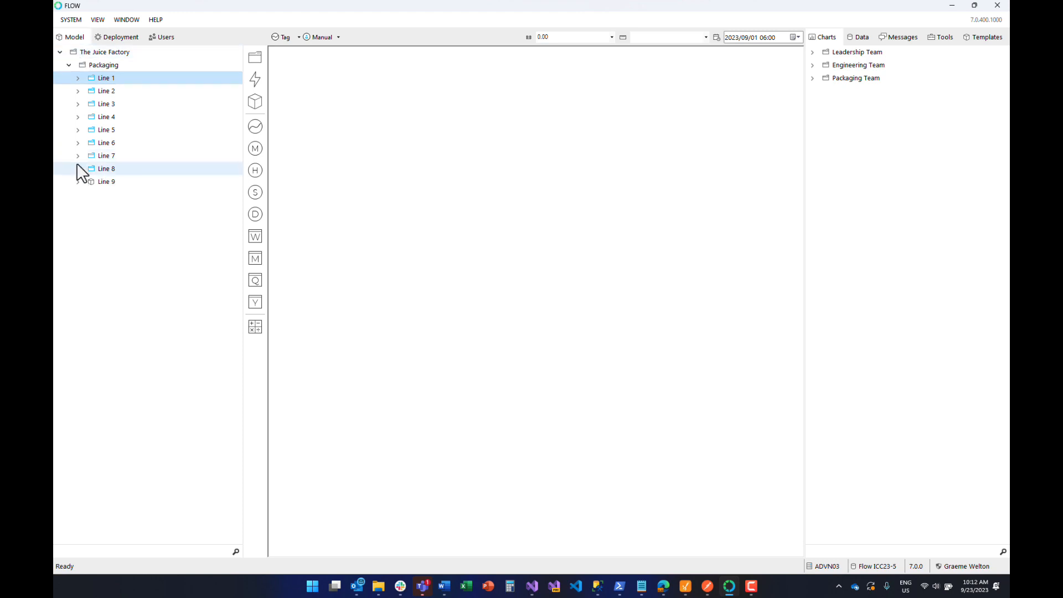
left_click(77, 181)
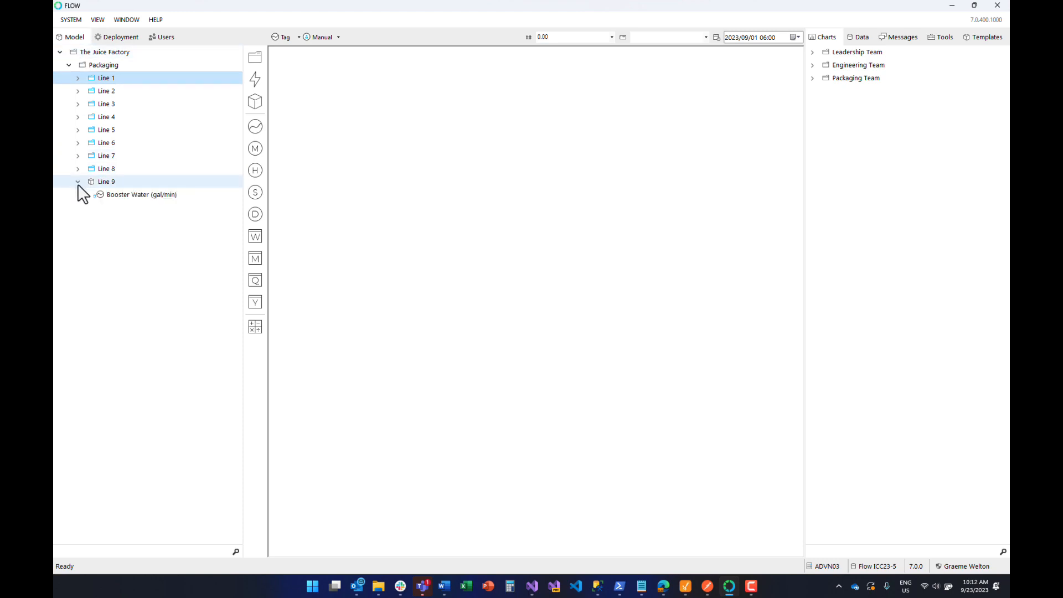
left_click(131, 195)
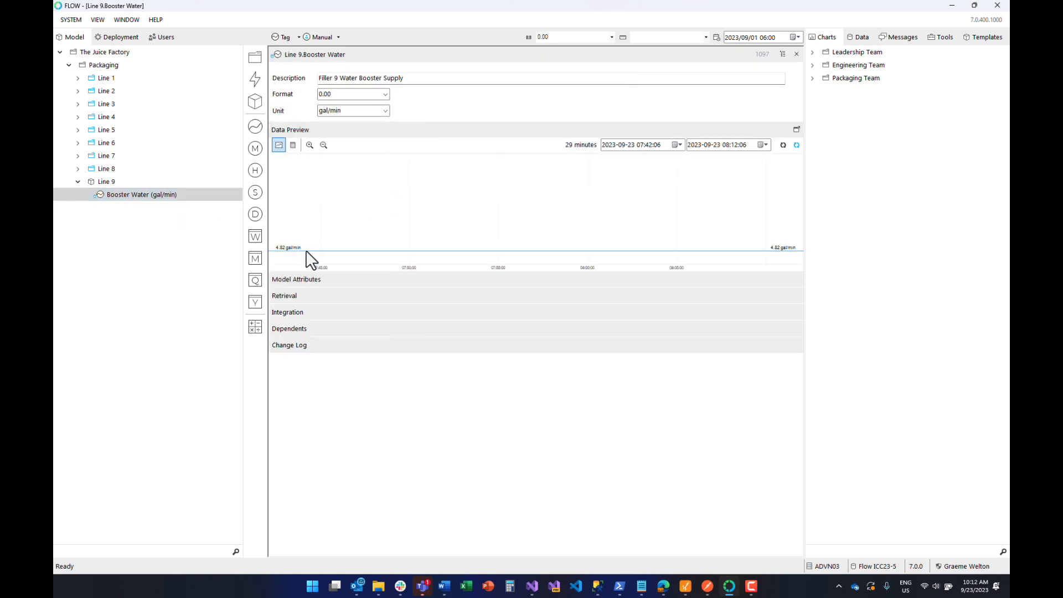
left_click(285, 283)
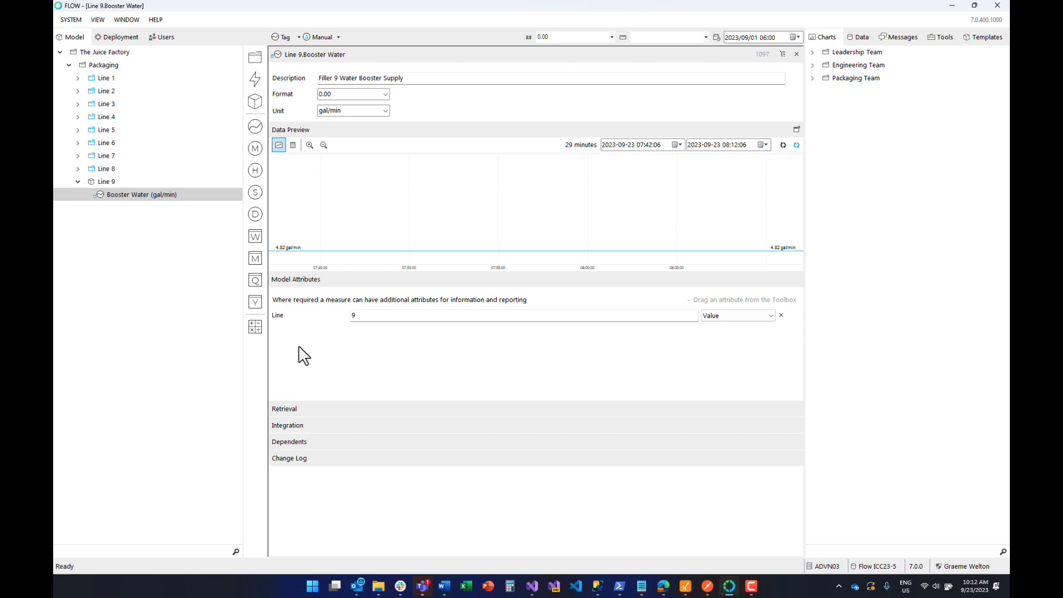
Switch back to the Flow Public API page in Edge and locate the Data endpoints.
mouse_move(666, 593)
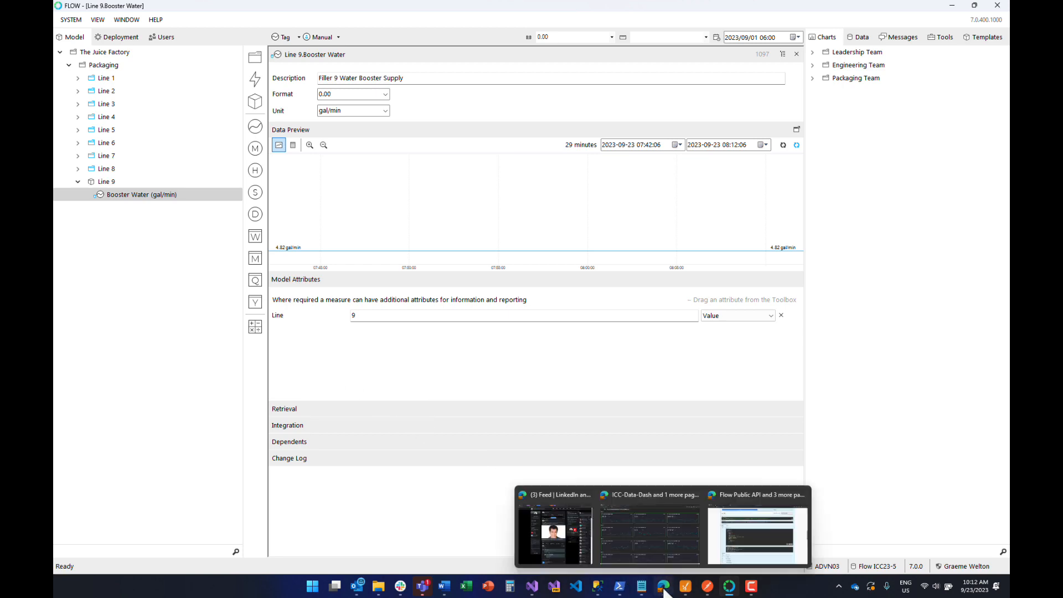
left_click(789, 536)
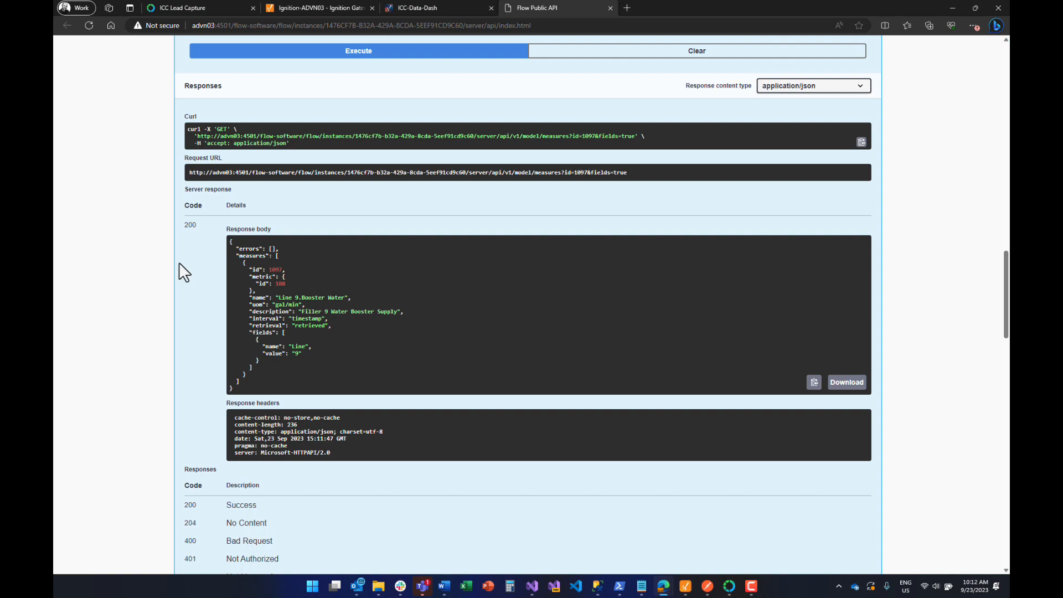
scroll(178, 261, "up", 12)
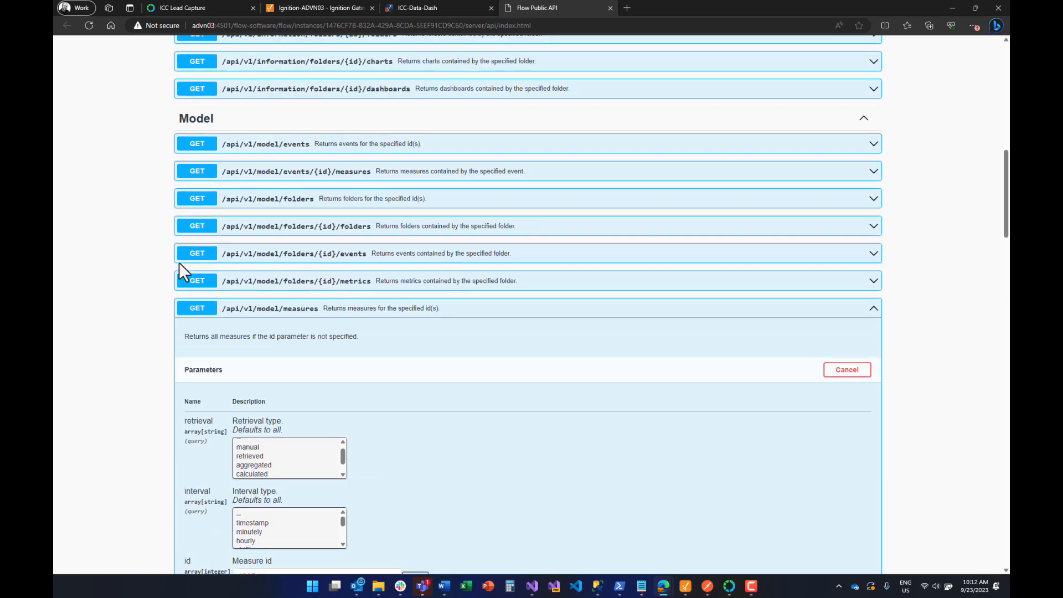
scroll(178, 262, "up", 6)
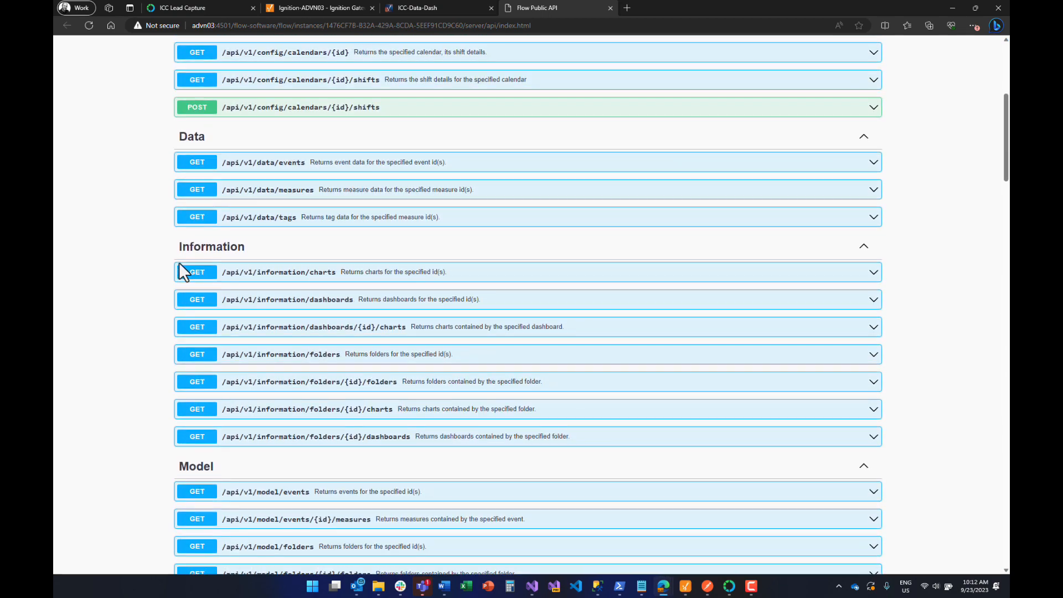
scroll(178, 262, "up", 3)
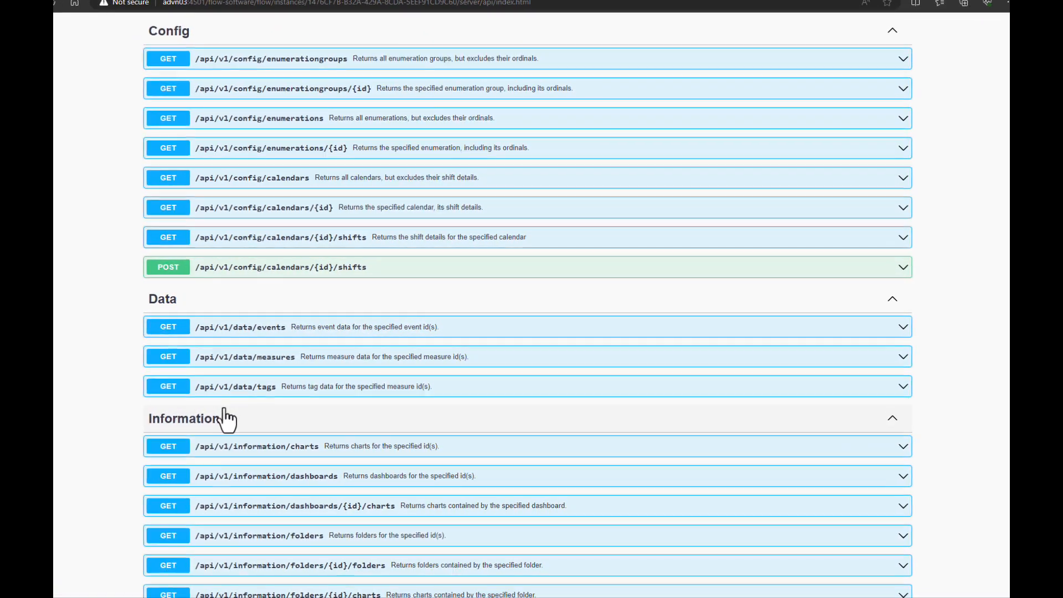
Open the /api/v1/data/tags endpoint for a trial request and add measure id 1097.
left_click(230, 387)
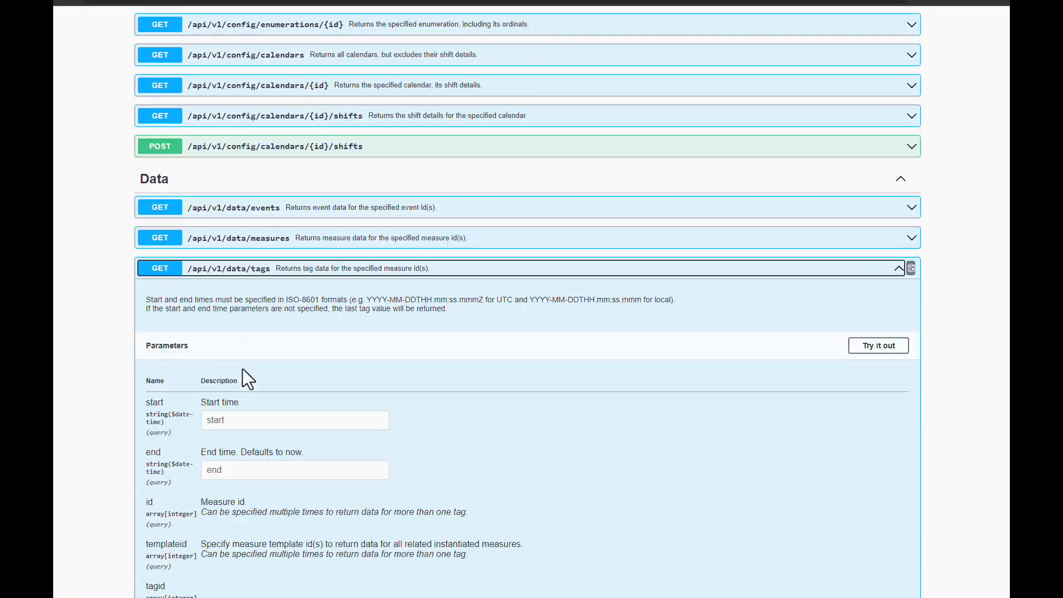
scroll(264, 334, "down", 1)
left_click(871, 287)
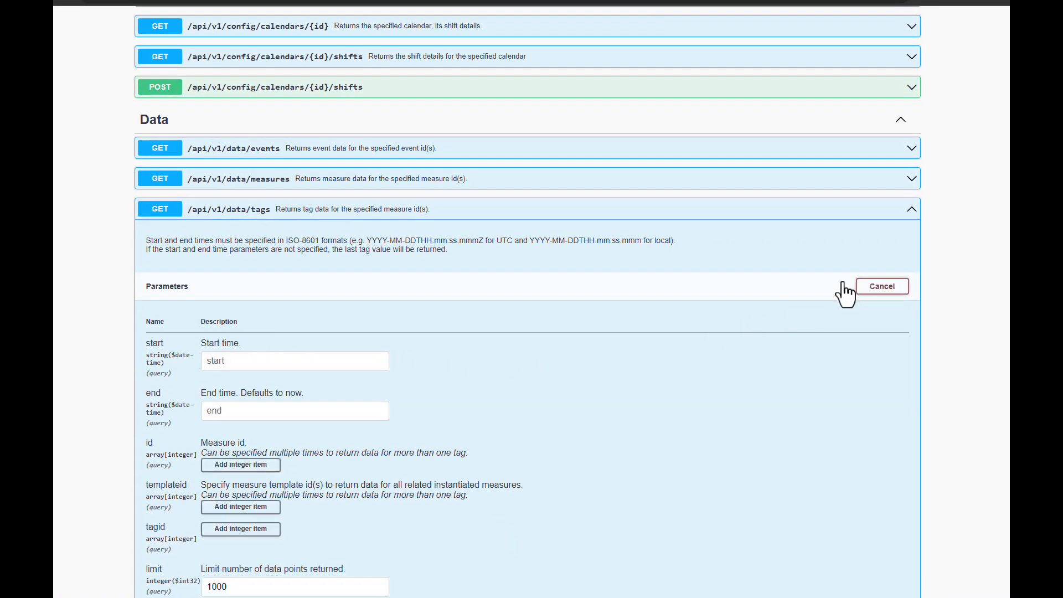
scroll(366, 294, "down", 3)
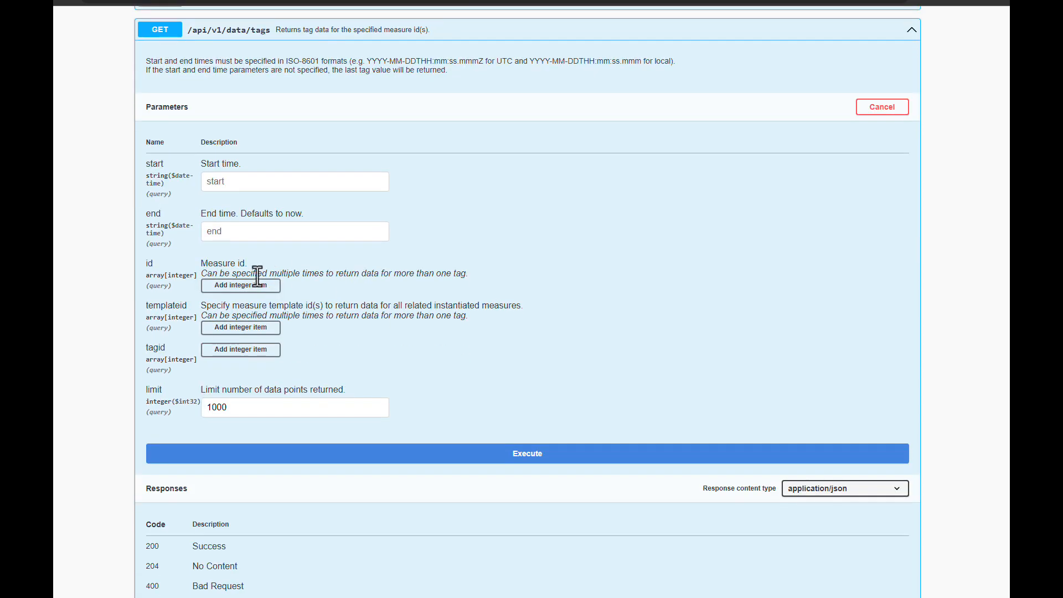
left_click(232, 286)
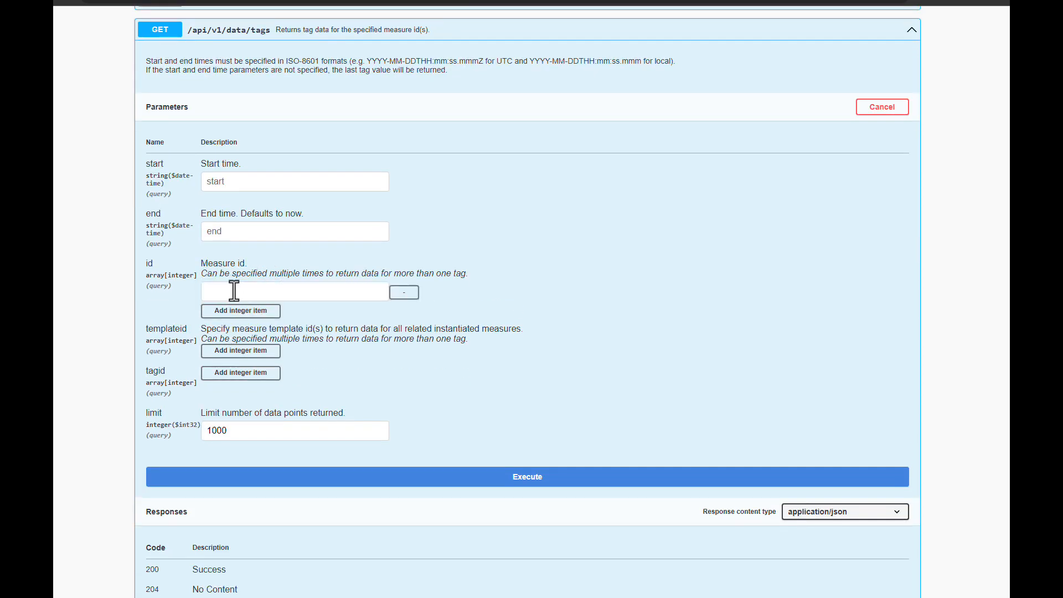
left_click(233, 290)
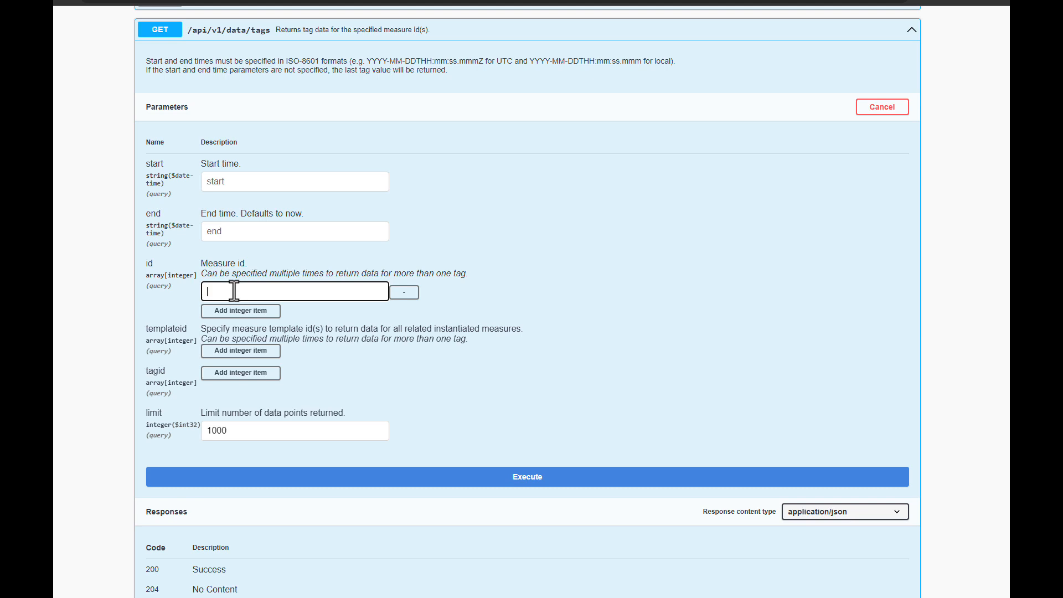
type("1097")
left_click(223, 183)
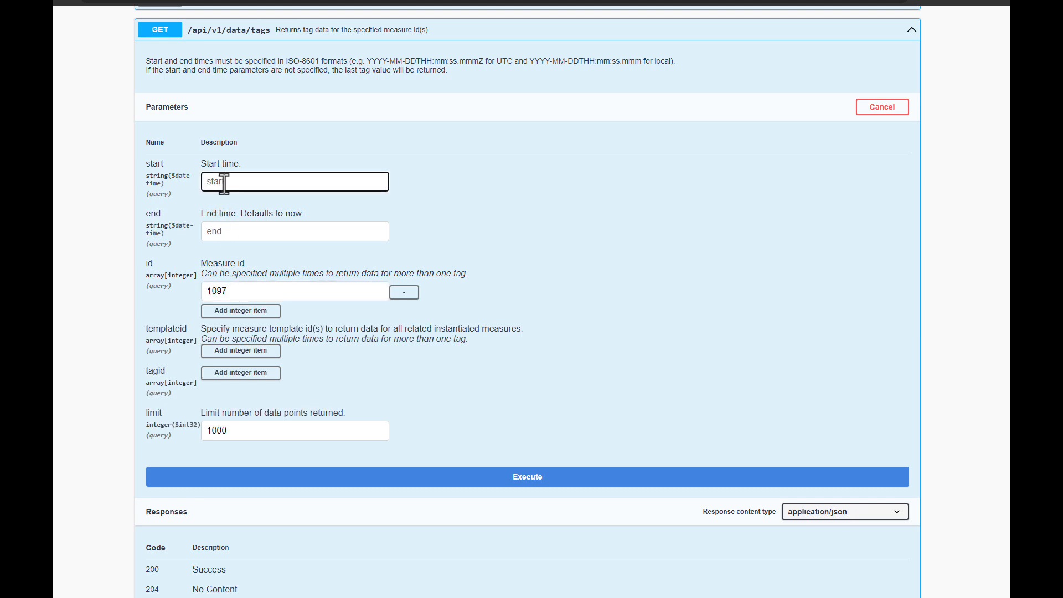
type("202")
key("BackSpace")
key("BackSpace")
key("BackSpace")
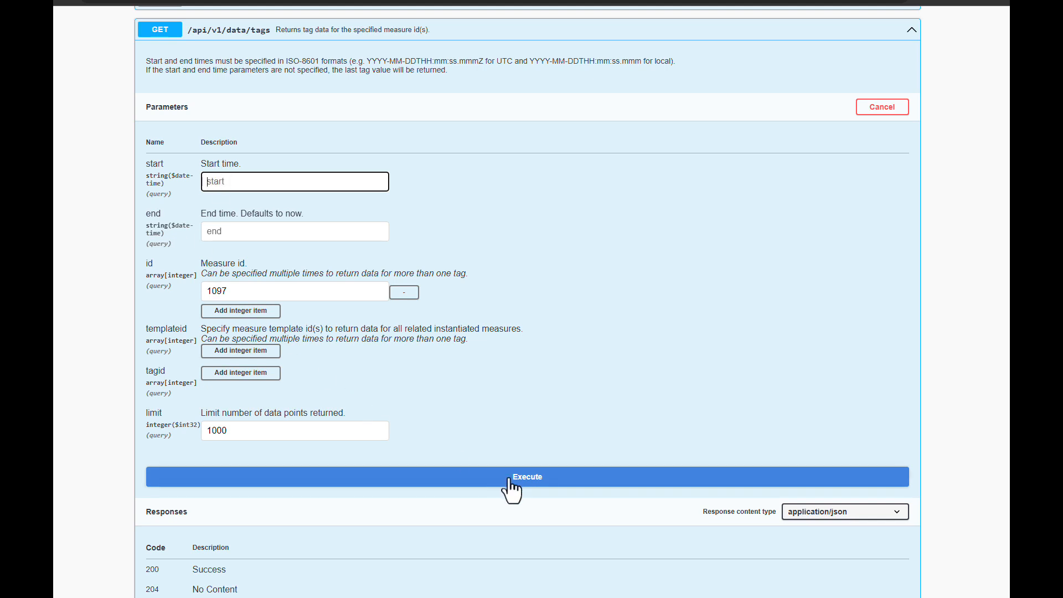
Execute the tag data request and review the start and end times, value and quality in the response body.
left_click(509, 479)
scroll(500, 380, "down", 3)
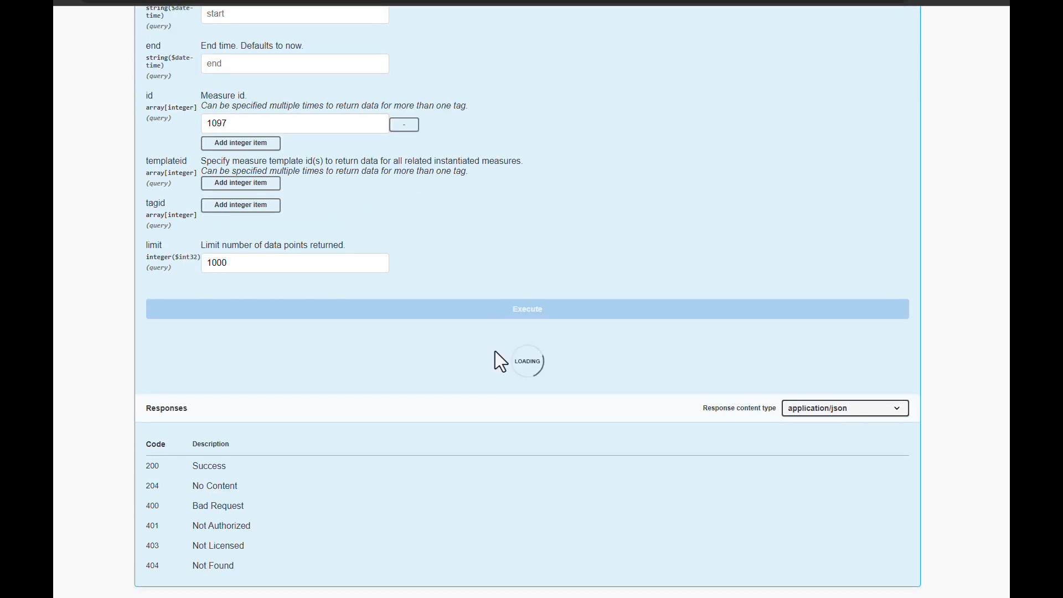
scroll(495, 350, "down", 1)
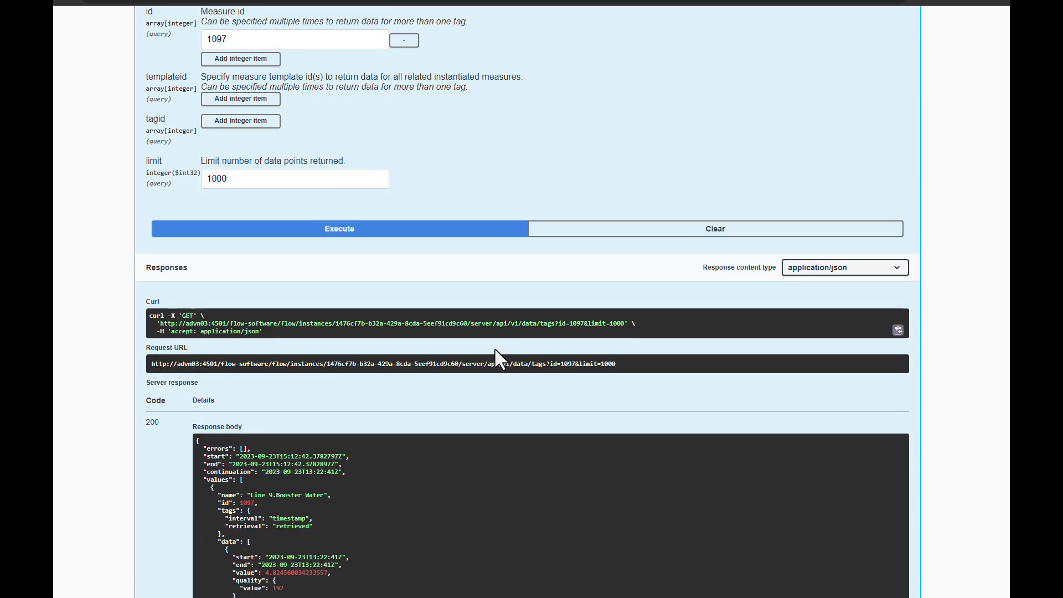
scroll(495, 350, "down", 3)
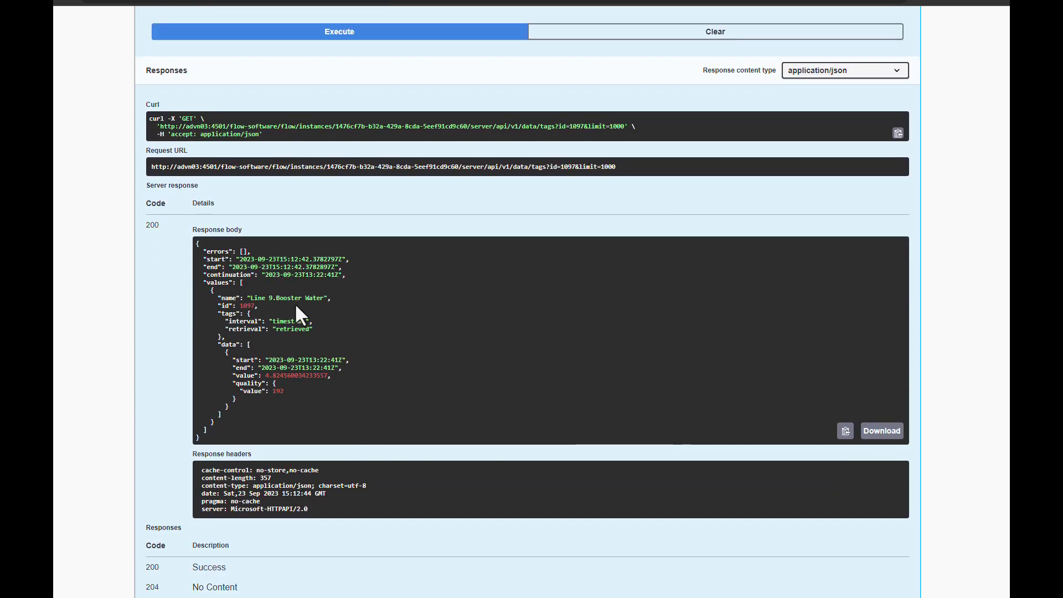
left_click_drag(202, 259, 343, 268)
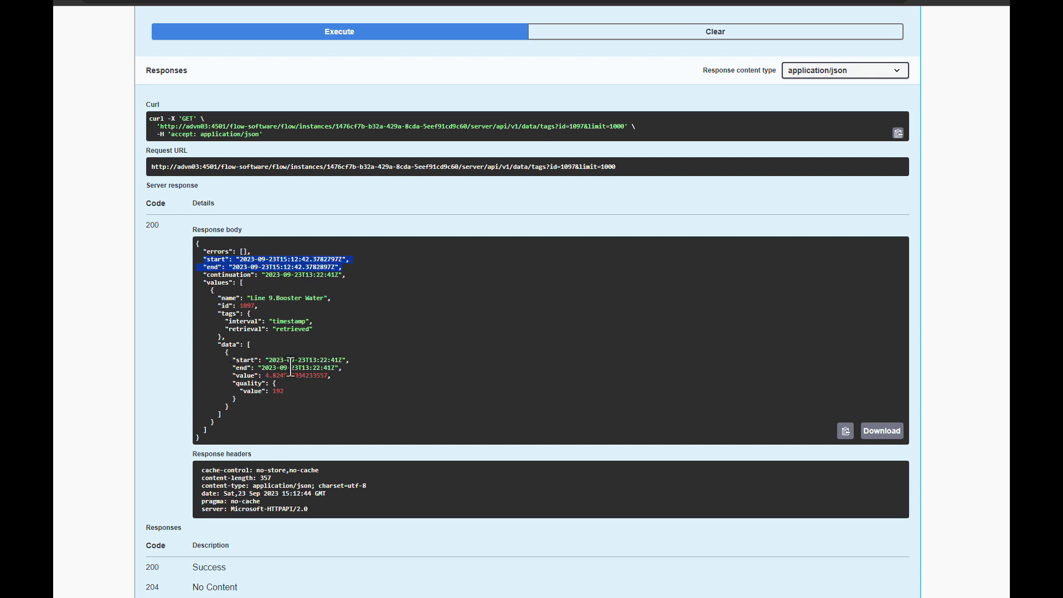
left_click_drag(265, 376, 331, 376)
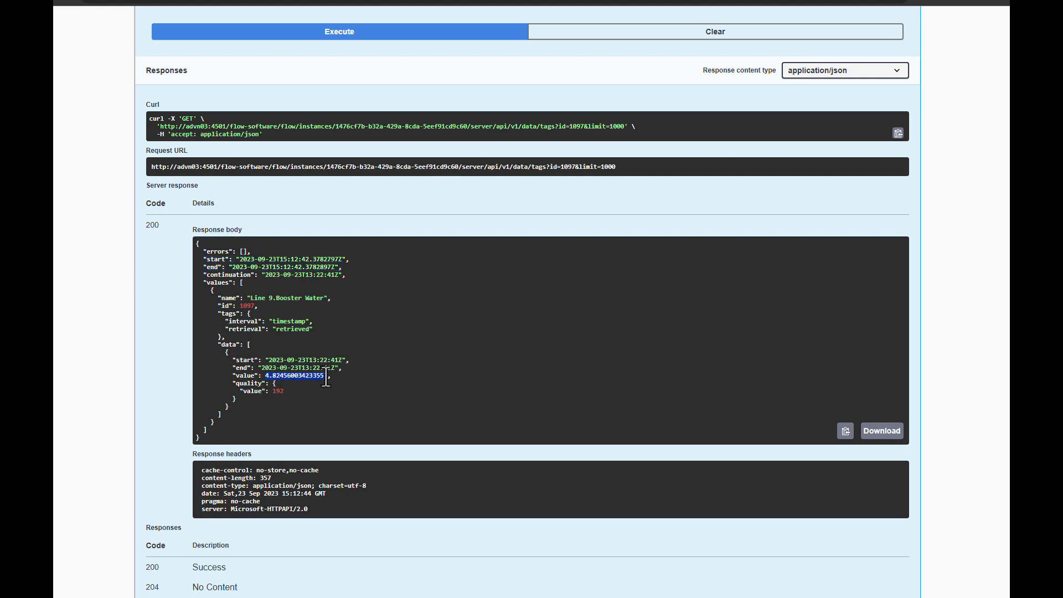
left_click(282, 392)
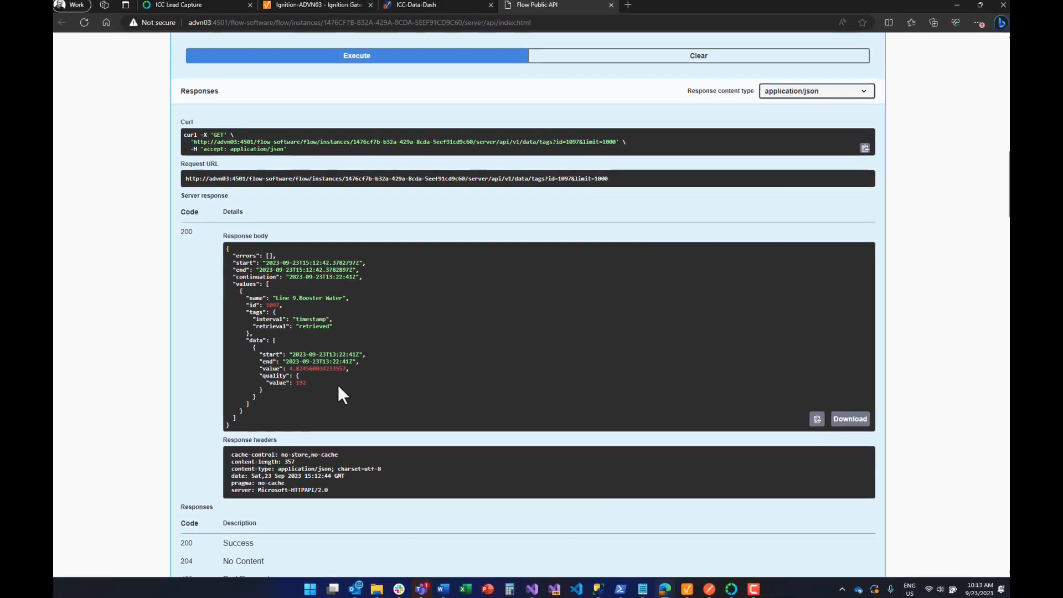
Switch to Flow, close the open measure editor and display the server keys of the Flow Server under the deployment.
left_click(709, 587)
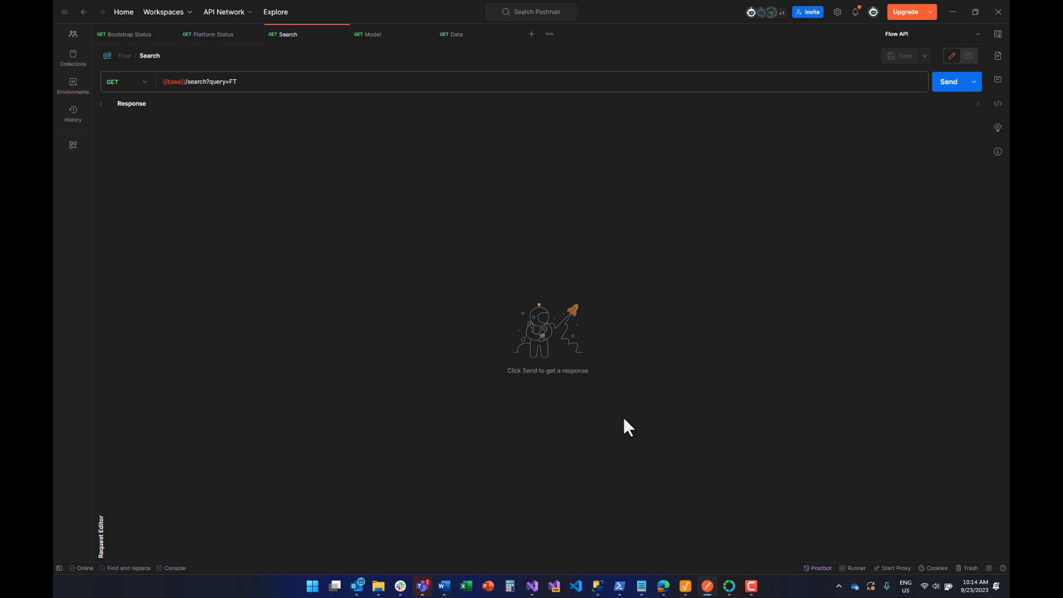
left_click(731, 587)
left_click(796, 53)
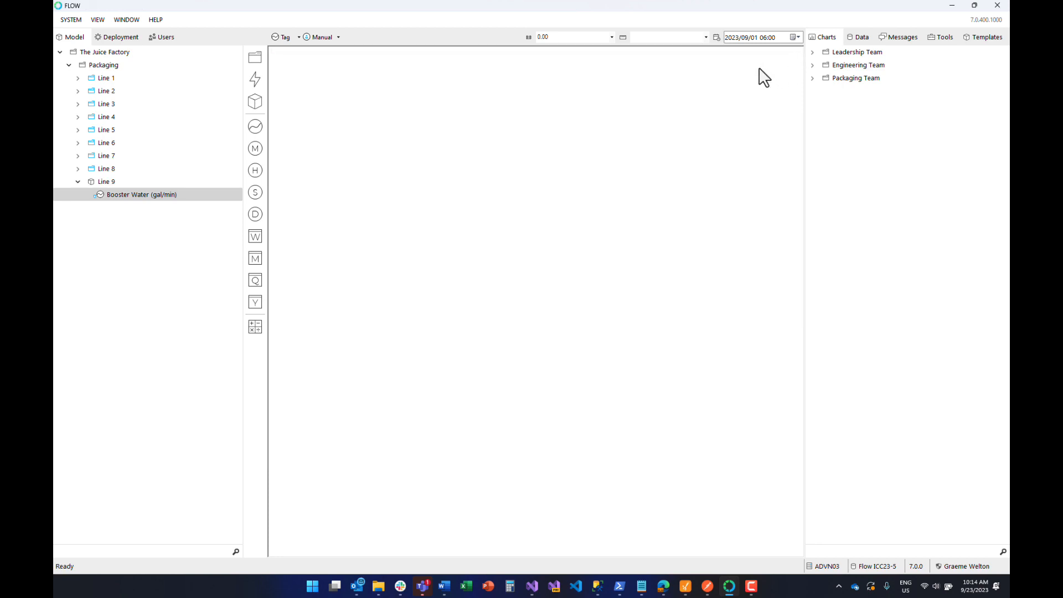
left_click(123, 38)
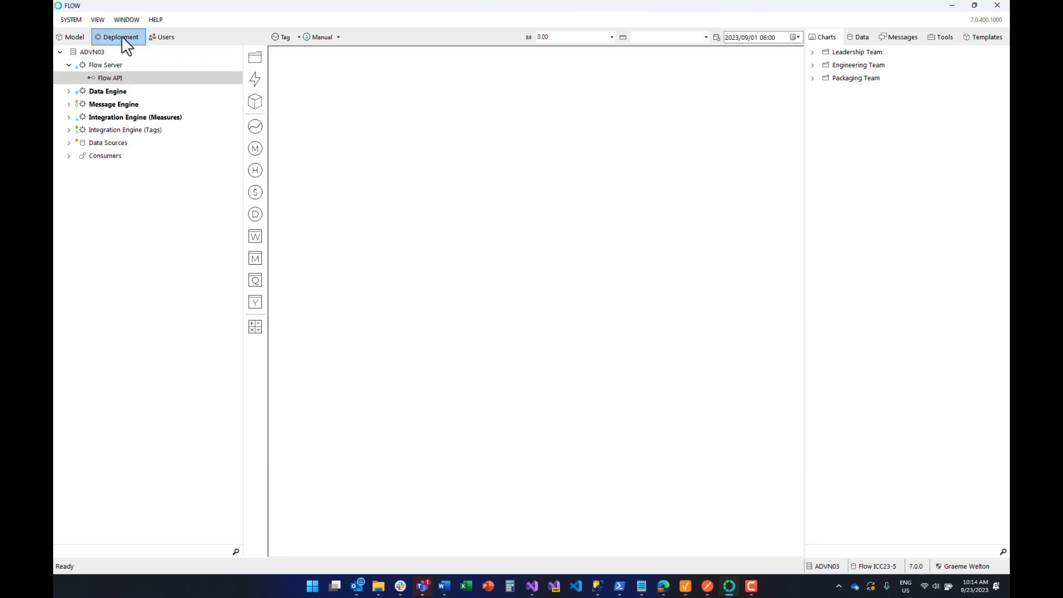
double_click(112, 65)
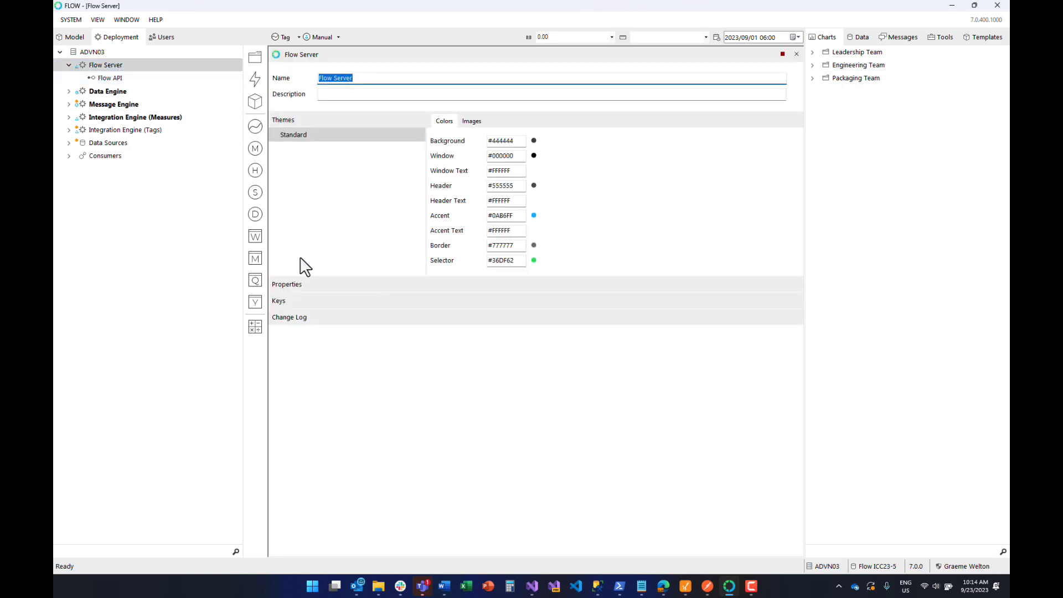
left_click(308, 302)
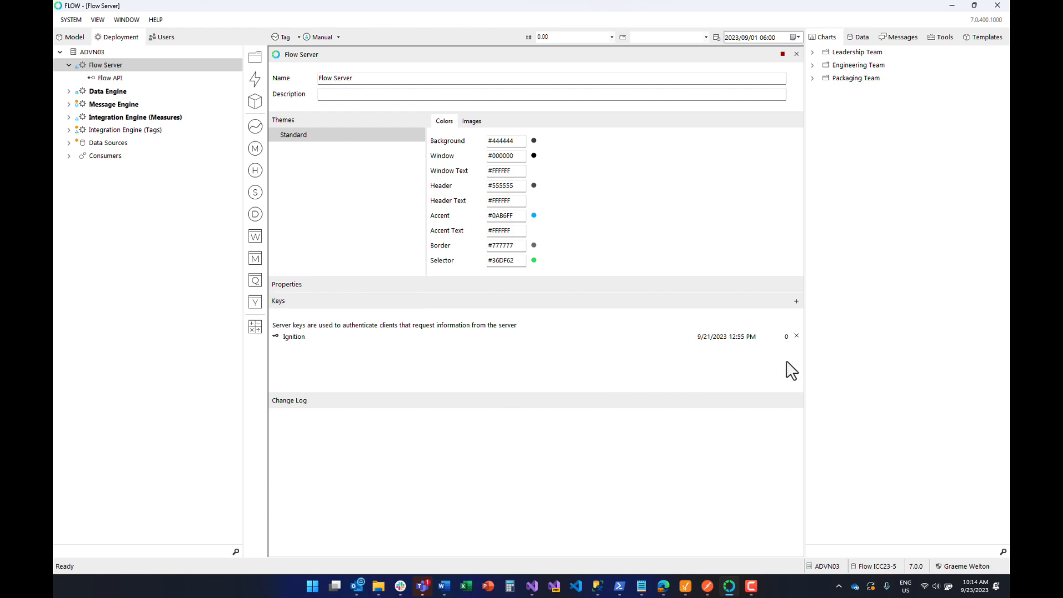
View the form for creating a new server key, cancel it and close the Flow Server editor.
left_click(795, 300)
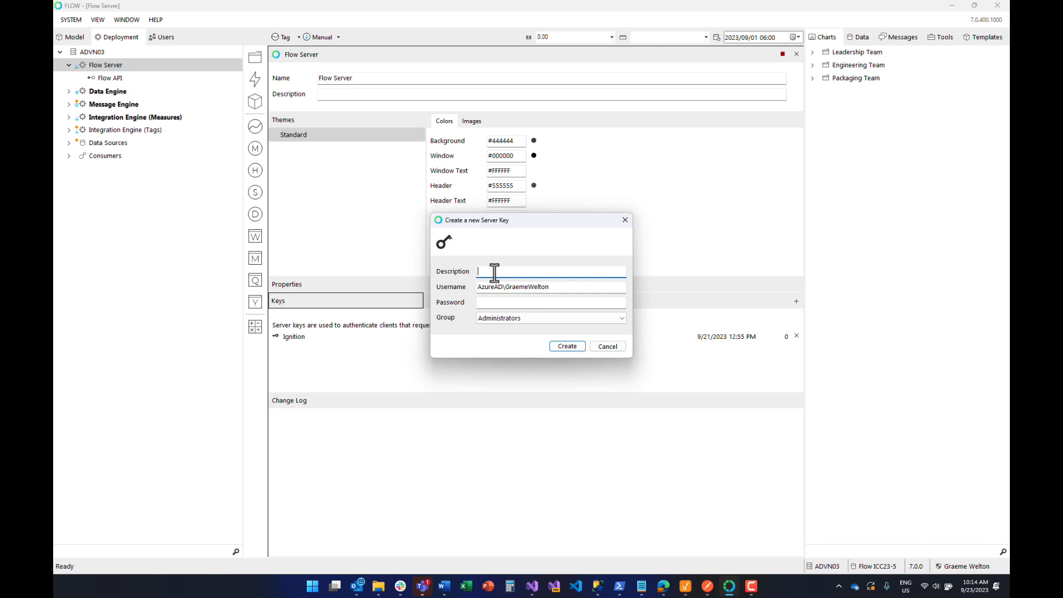
left_click(608, 346)
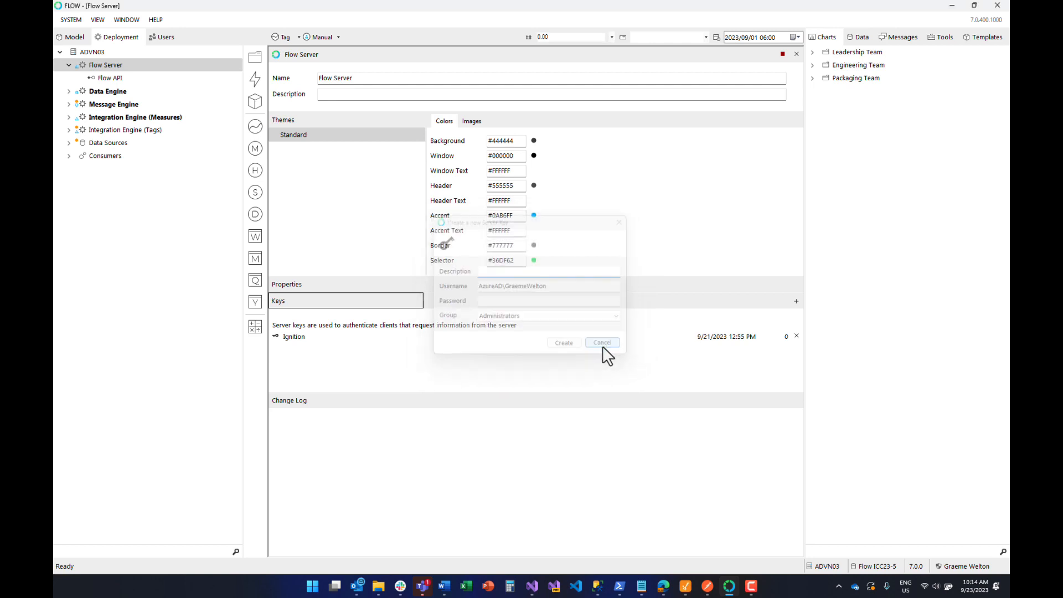
left_click(796, 54)
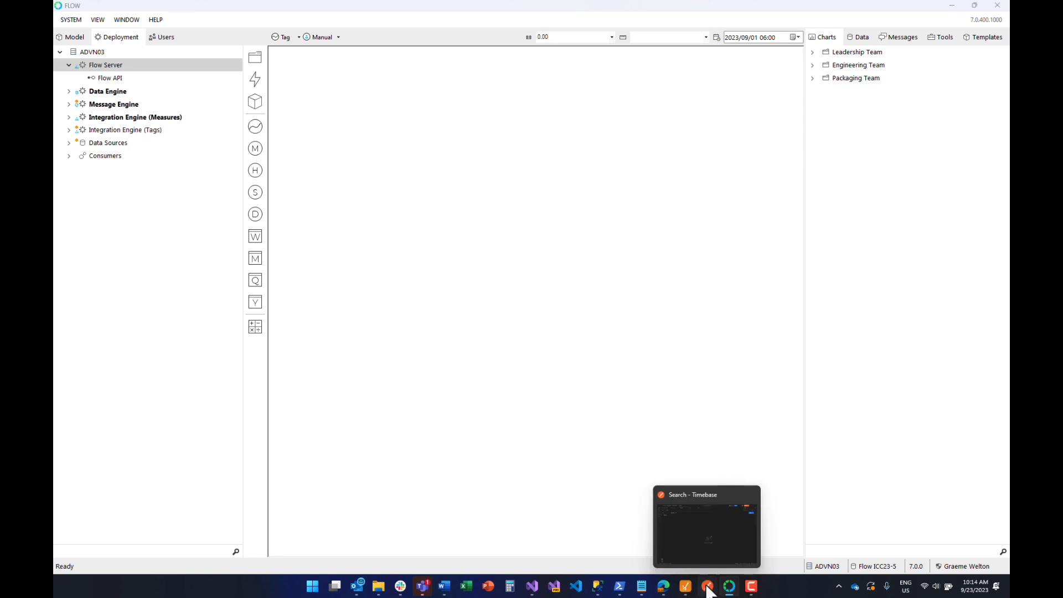
Switch to Postman, inspect the Search request's Bearer Token authorization and collapse the request editor again.
left_click(707, 586)
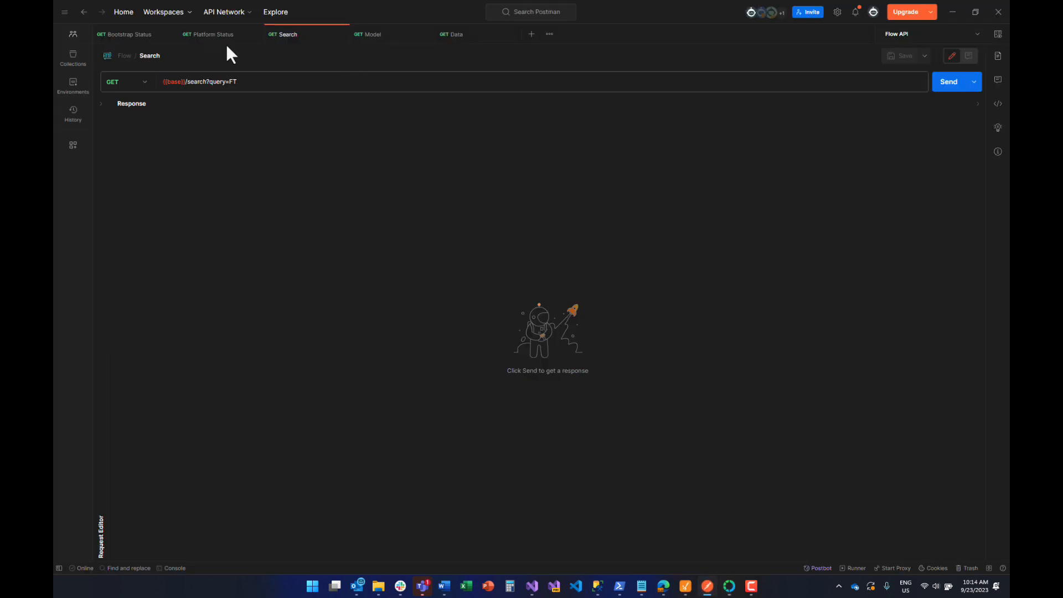
left_click(107, 109)
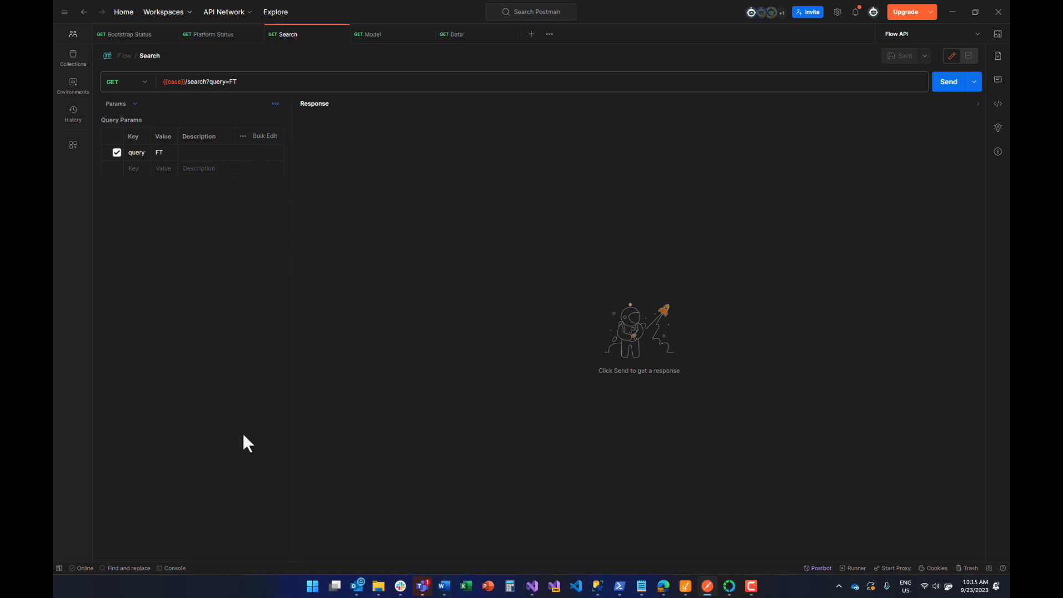
left_click_drag(294, 383, 405, 376)
left_click(141, 106)
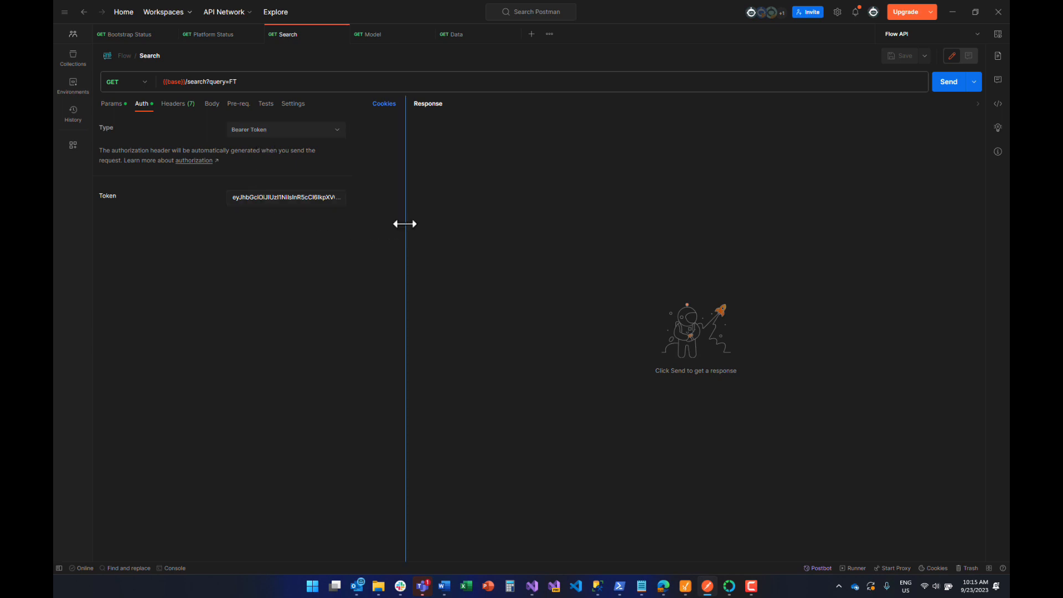
left_click_drag(403, 223, 131, 209)
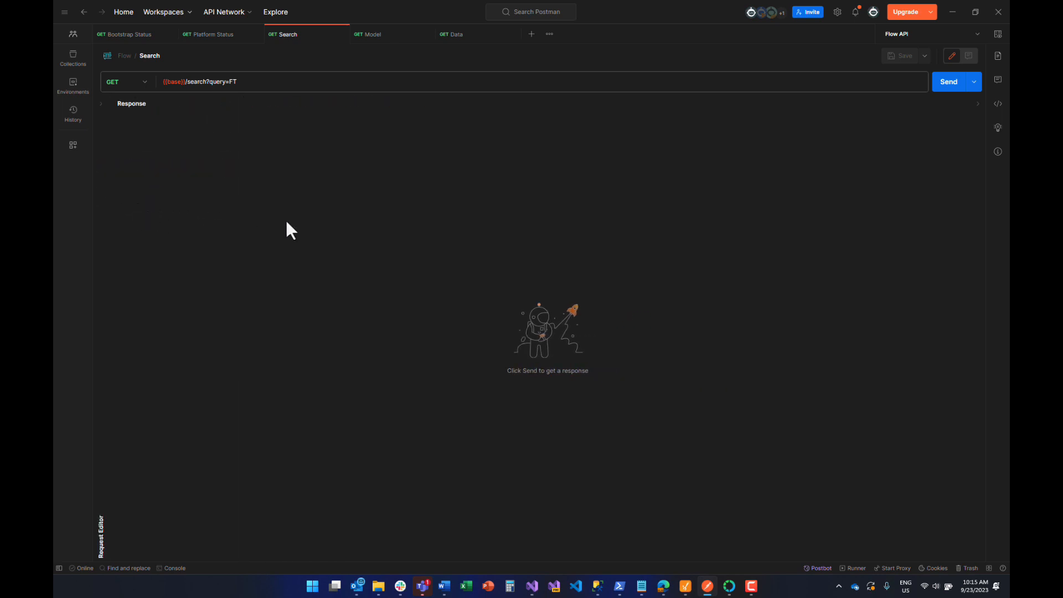
Send the Search request with query FT and examine the matched property name and measure id in the response.
mouse_move(184, 81)
left_click(941, 86)
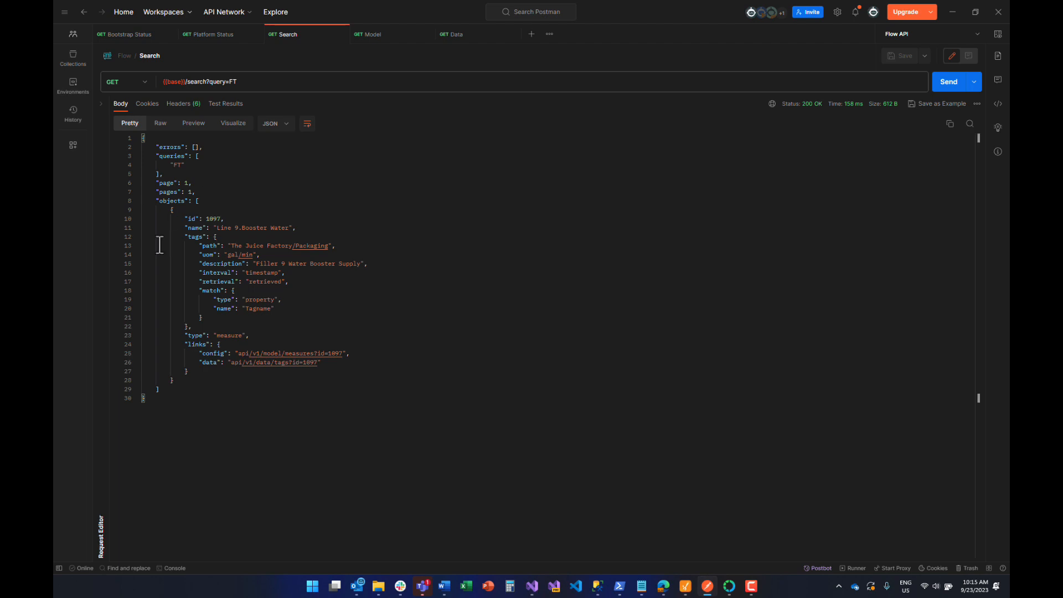
left_click_drag(268, 308, 244, 309)
double_click(212, 218)
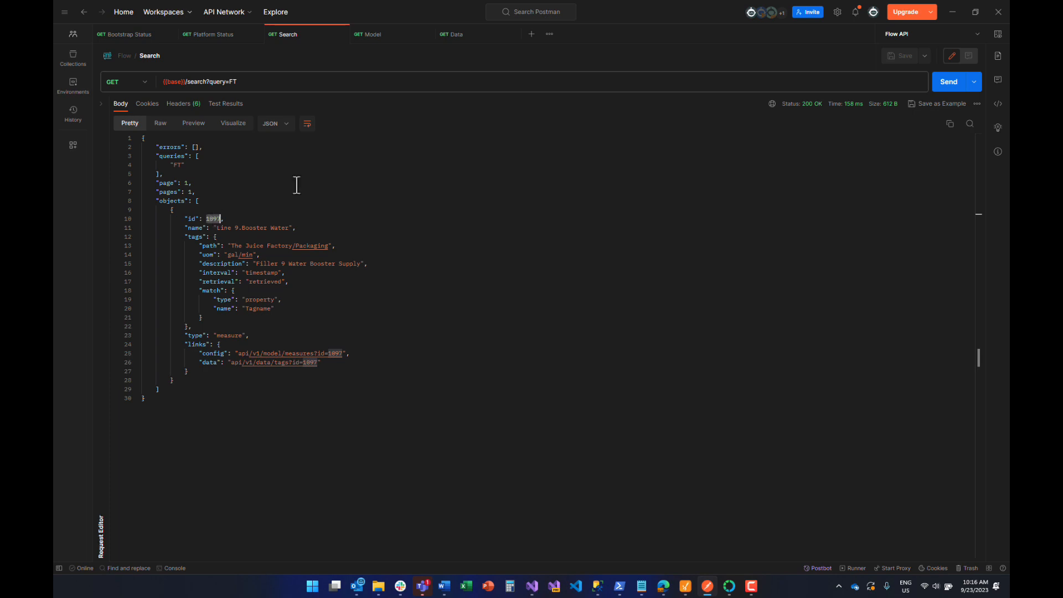
Send the Model request for measure 1097 with fields=true and the Data request for the same measure's tag data.
left_click(378, 37)
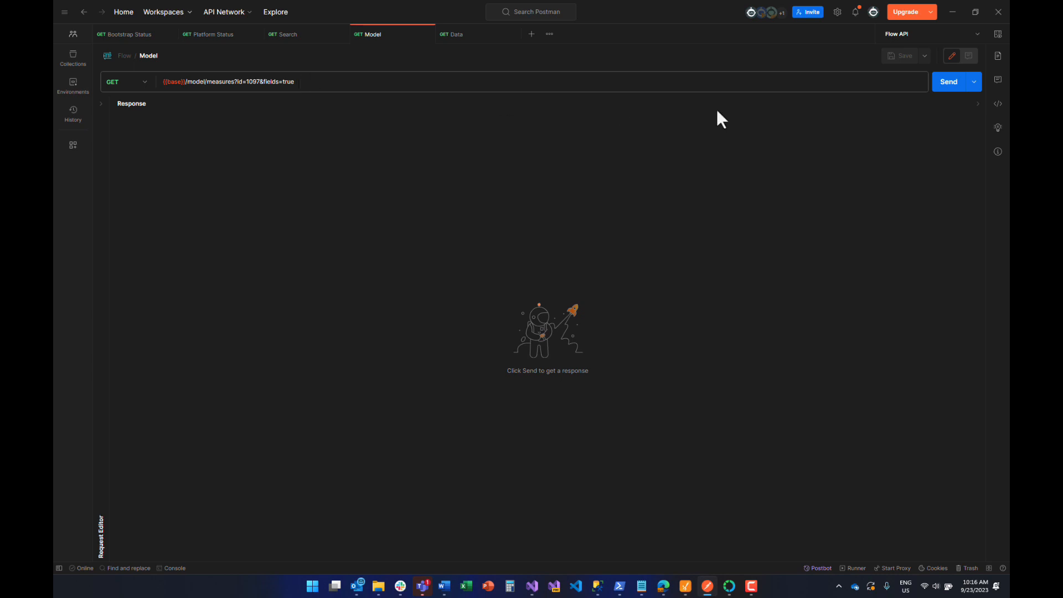
left_click(943, 94)
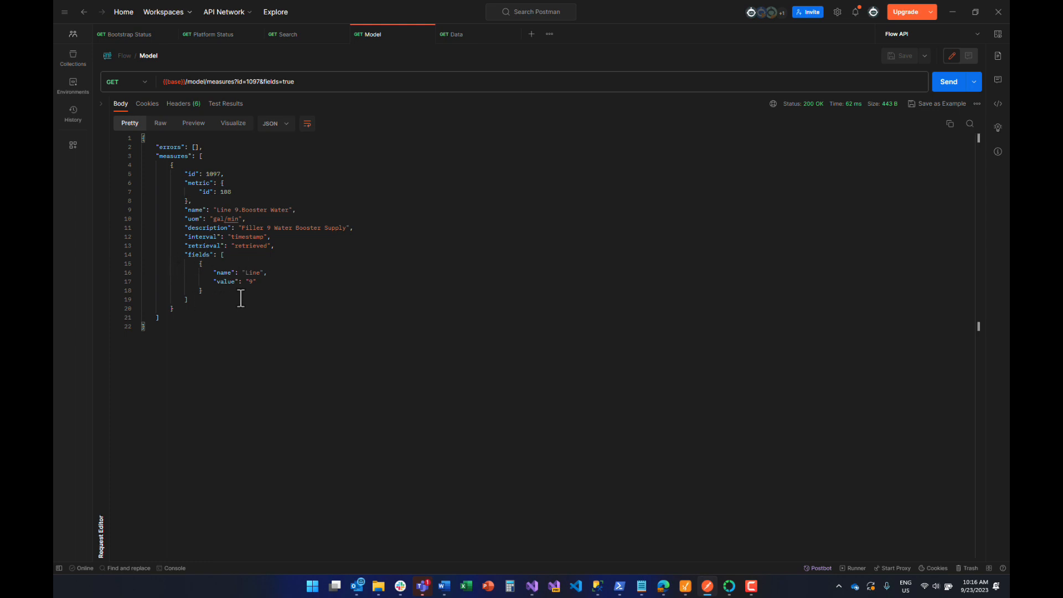
left_click(458, 43)
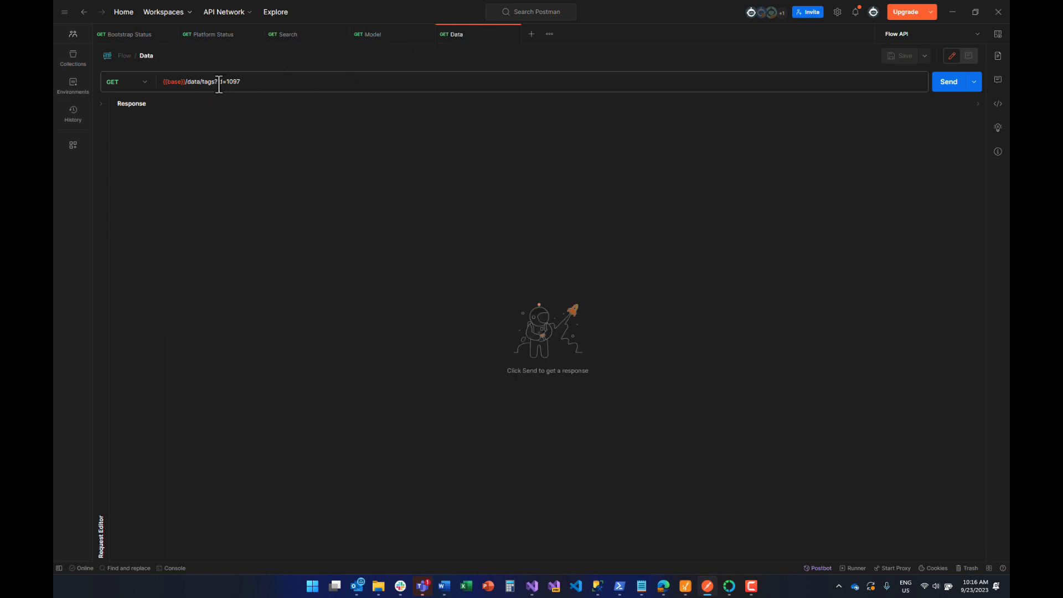
left_click(949, 83)
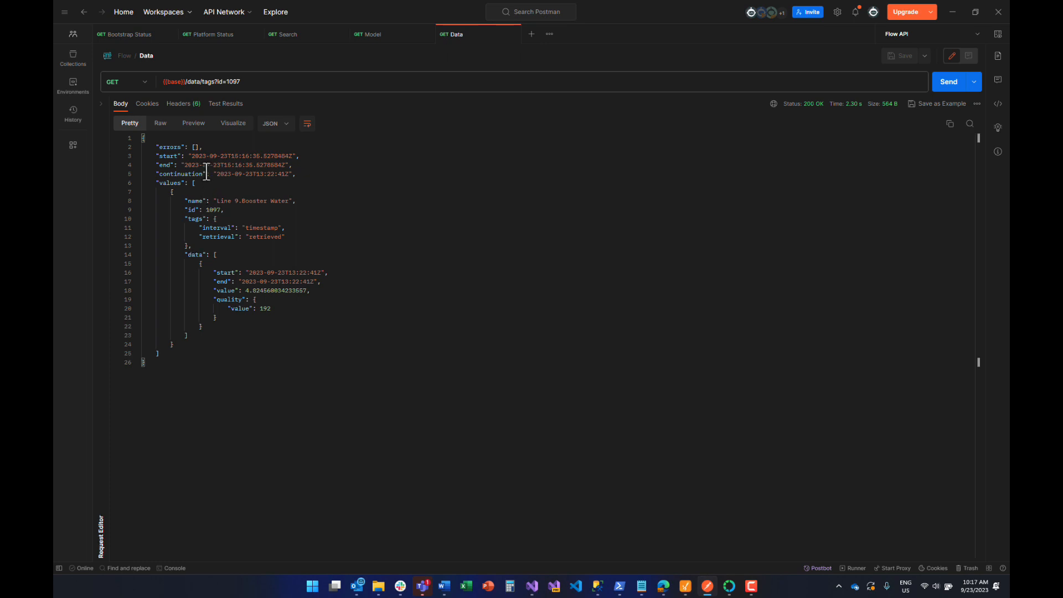
Add a start parameter of 2023-09-23T13:16:35.5278484Z to the Data request URL, based on the start timestamp copied from the response.
left_click_drag(192, 156, 292, 157)
key("ctrl+c")
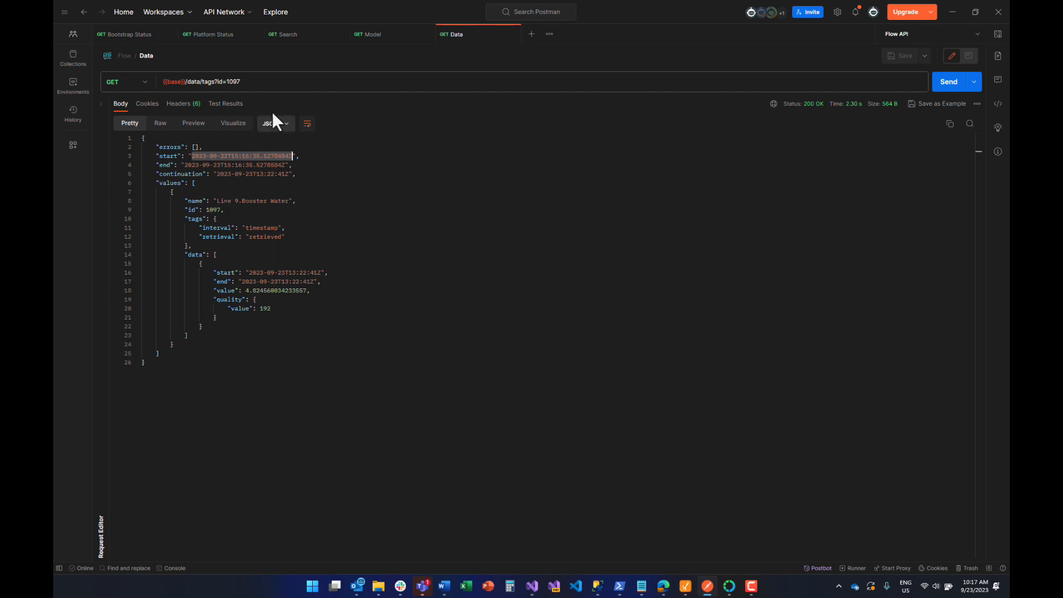
left_click(267, 84)
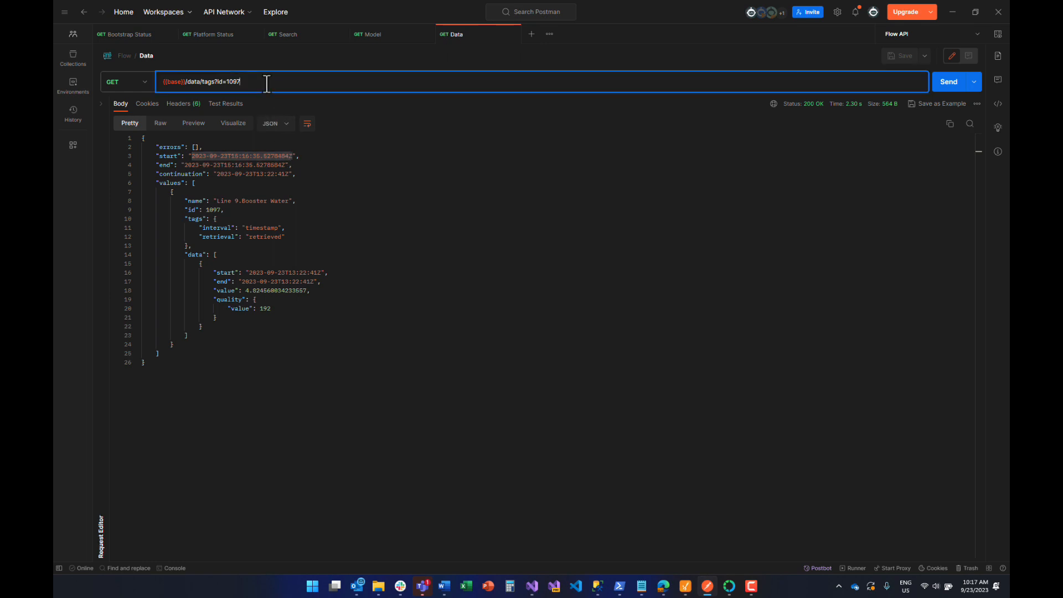
type("&start=")
key("ctrl+v")
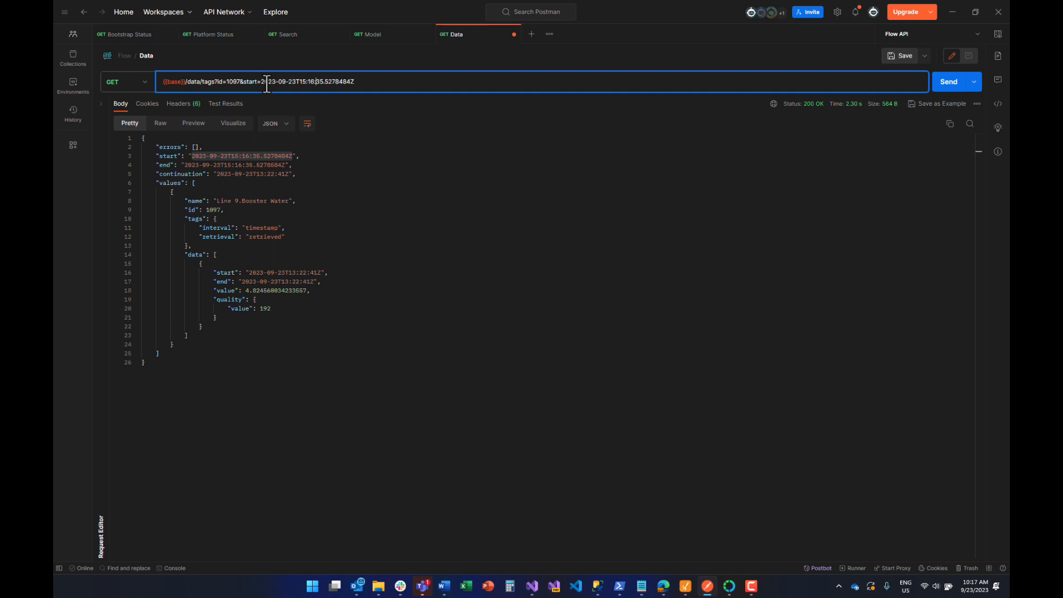
key("Left")
key("Left")
key("Left")
key("BackSpace")
key("BackSpace")
type("3:")
Add an end parameter of 2023-09-23T15:16:35.5278484Z, send the Data request, and collapse and re-expand the returned data array.
left_click(373, 83)
type("&end=")
key("ctrl+v")
left_click(947, 85)
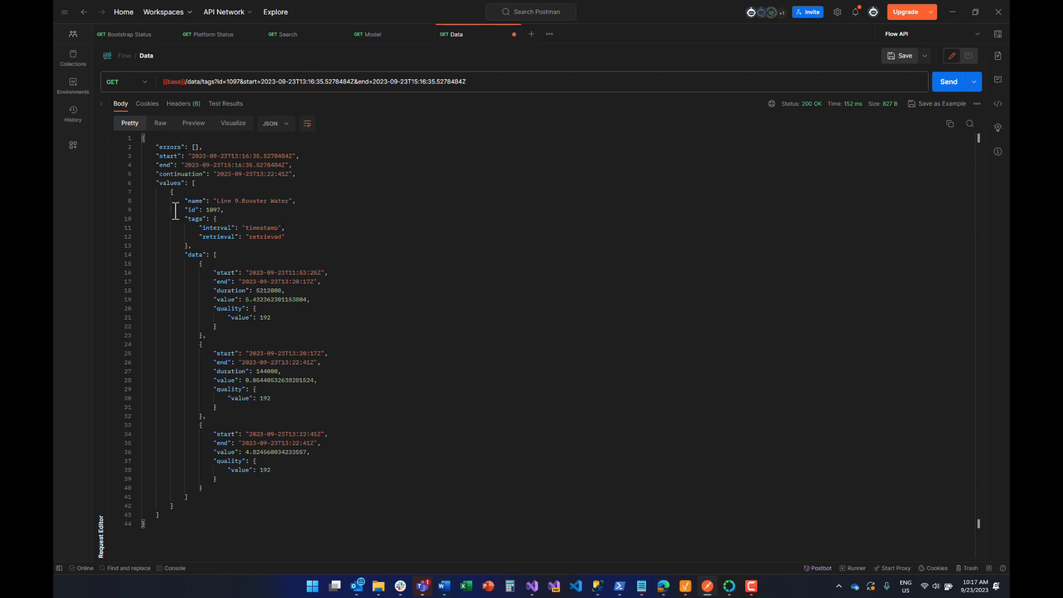
left_click(137, 256)
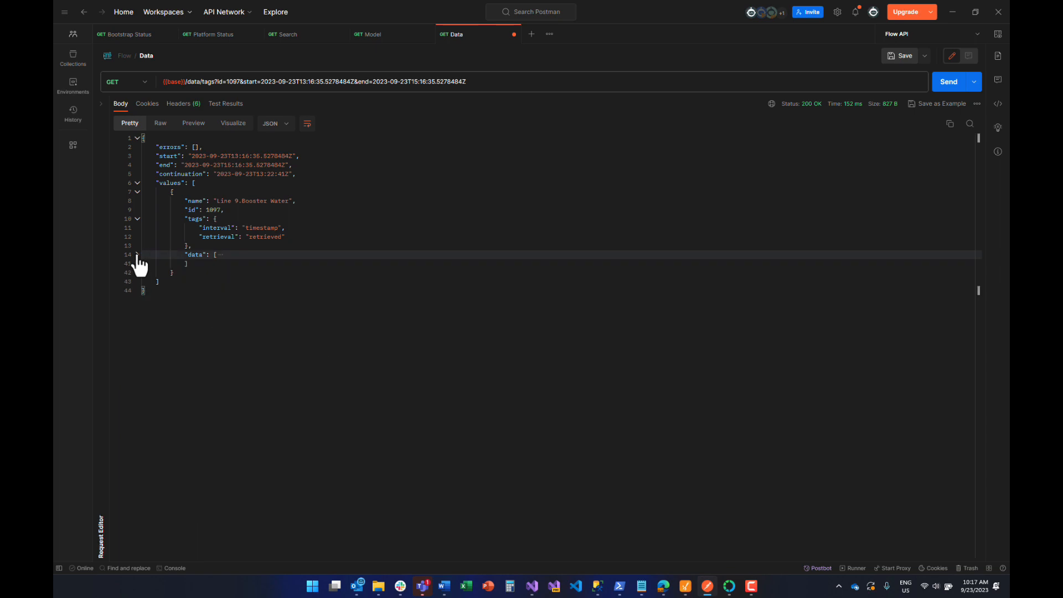
left_click(137, 255)
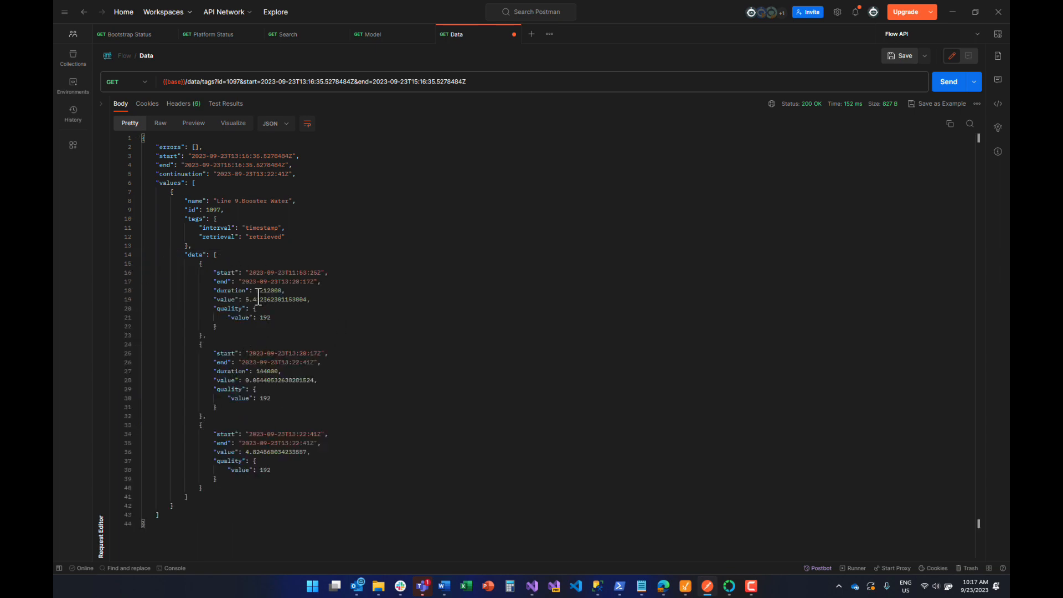